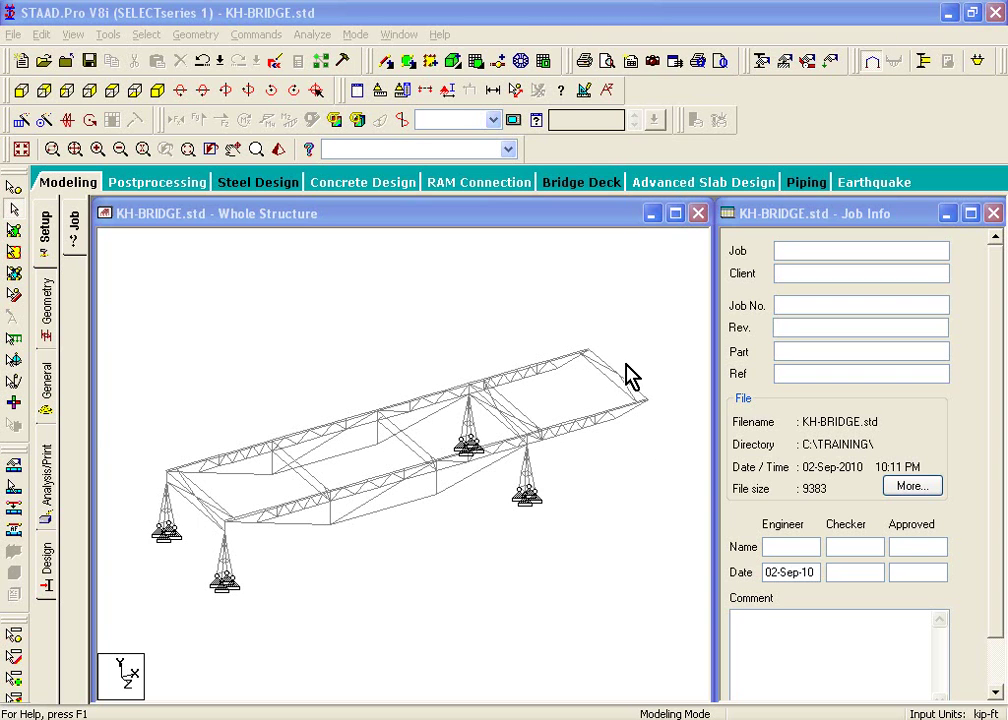
Open the bridge model's Load & Definition page, then switch to the STUDENT_STEEL_BRIDGE_COMPETITION_2011 PDF in Acrobat and maximize it
{"action": "left_click", "coordinate": [46, 385]}
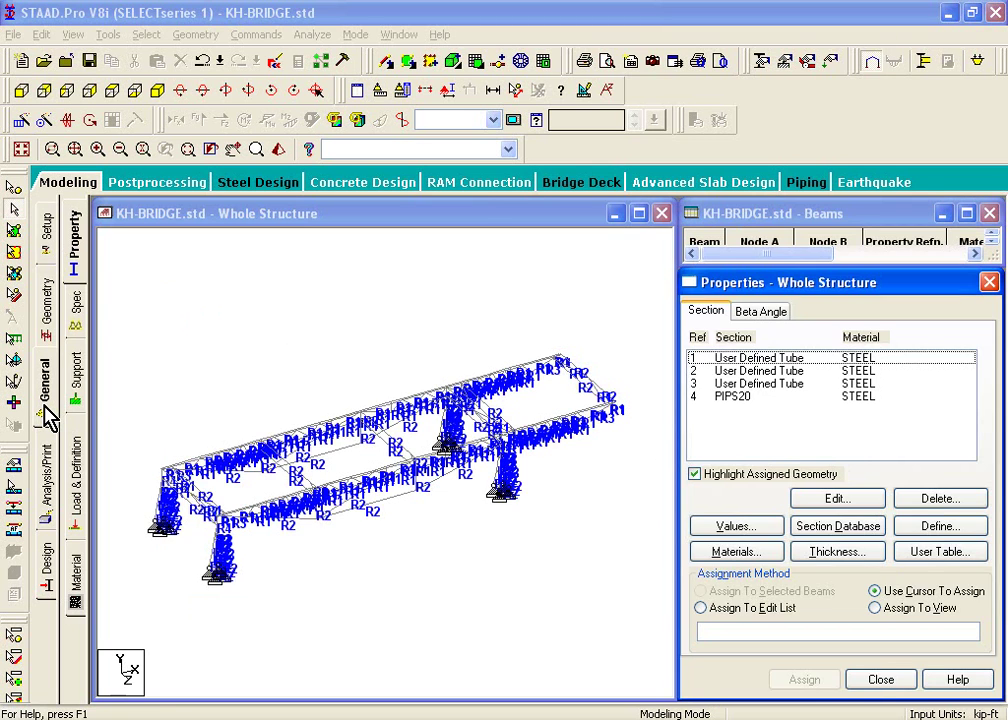
{"action": "left_click", "coordinate": [75, 455]}
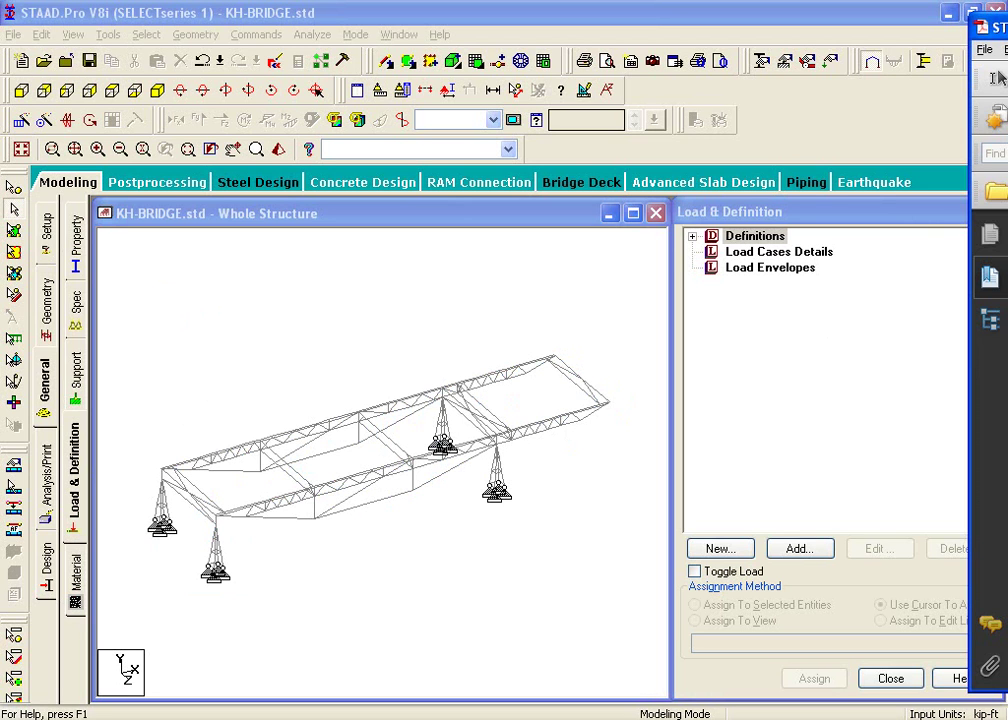
{"action": "left_click_drag", "start_coordinate": [1007, 28], "coordinate": [640, 137]}
{"action": "double_click", "coordinate": [640, 137]}
Review the vertical load test figures, the dice-roll table and the L=0 ft loads in Table 1 of the PDF
{"action": "scroll", "coordinate": [661, 295], "scroll_direction": "down", "scroll_amount": 3}
{"action": "scroll", "coordinate": [661, 295], "scroll_direction": "down", "scroll_amount": 20}
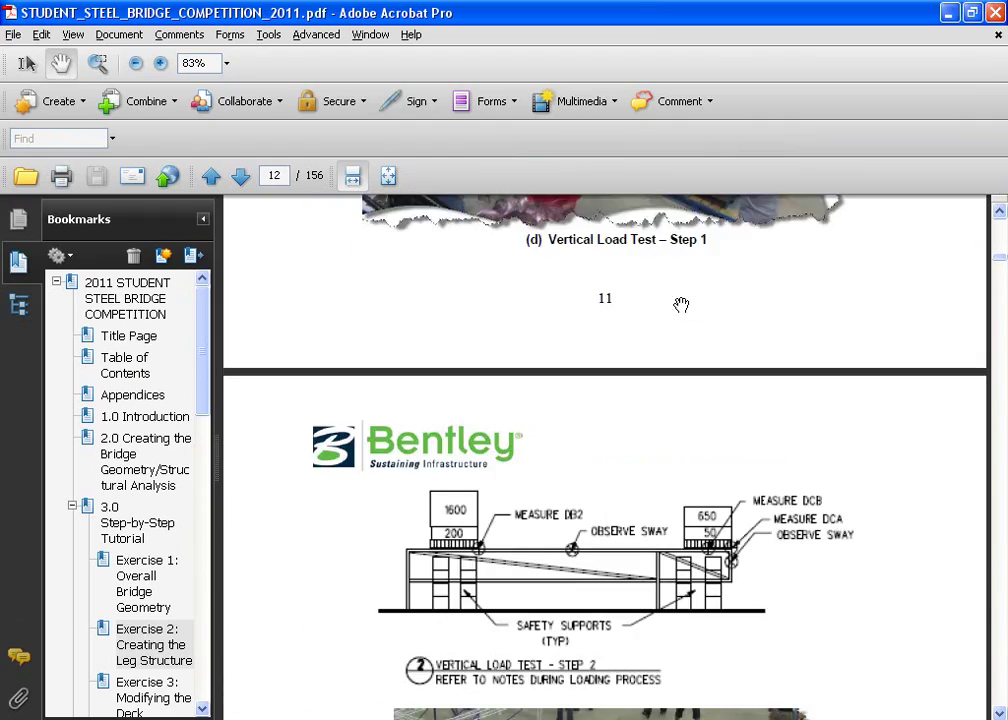
{"action": "scroll", "coordinate": [690, 364], "scroll_direction": "down", "scroll_amount": 12}
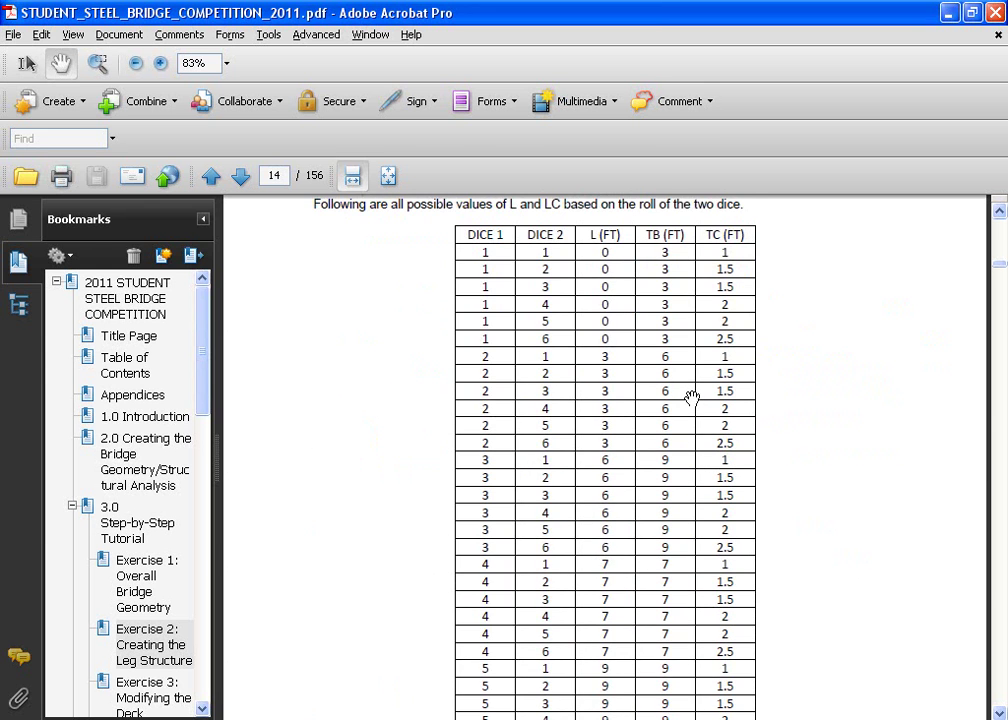
{"action": "scroll", "coordinate": [690, 397], "scroll_direction": "down", "scroll_amount": 15}
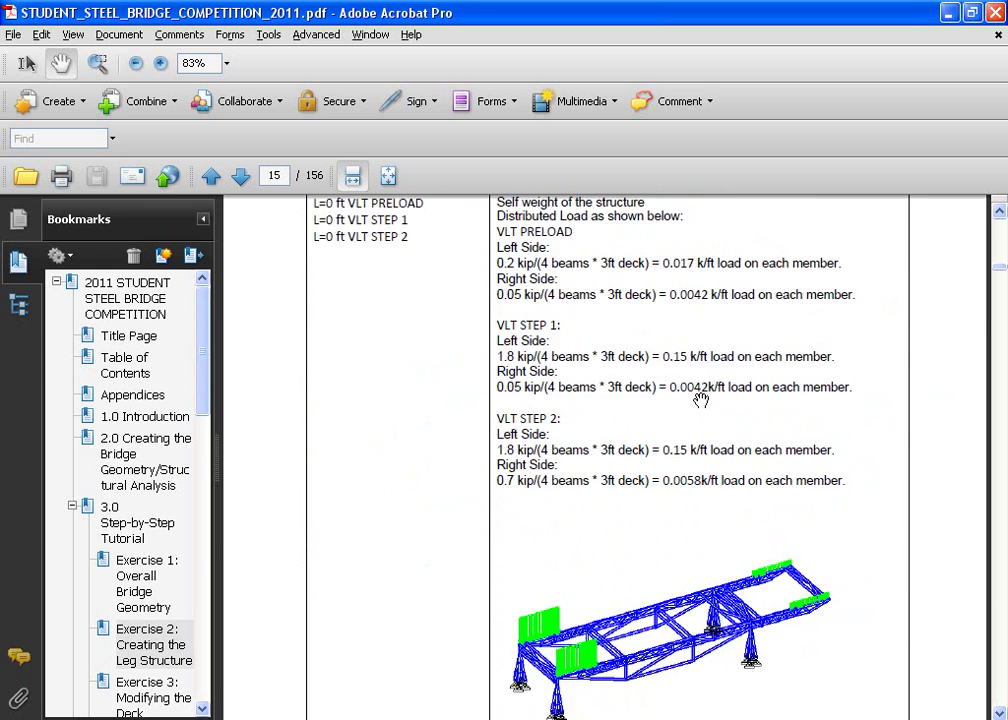
{"action": "scroll", "coordinate": [700, 397], "scroll_direction": "down", "scroll_amount": 1}
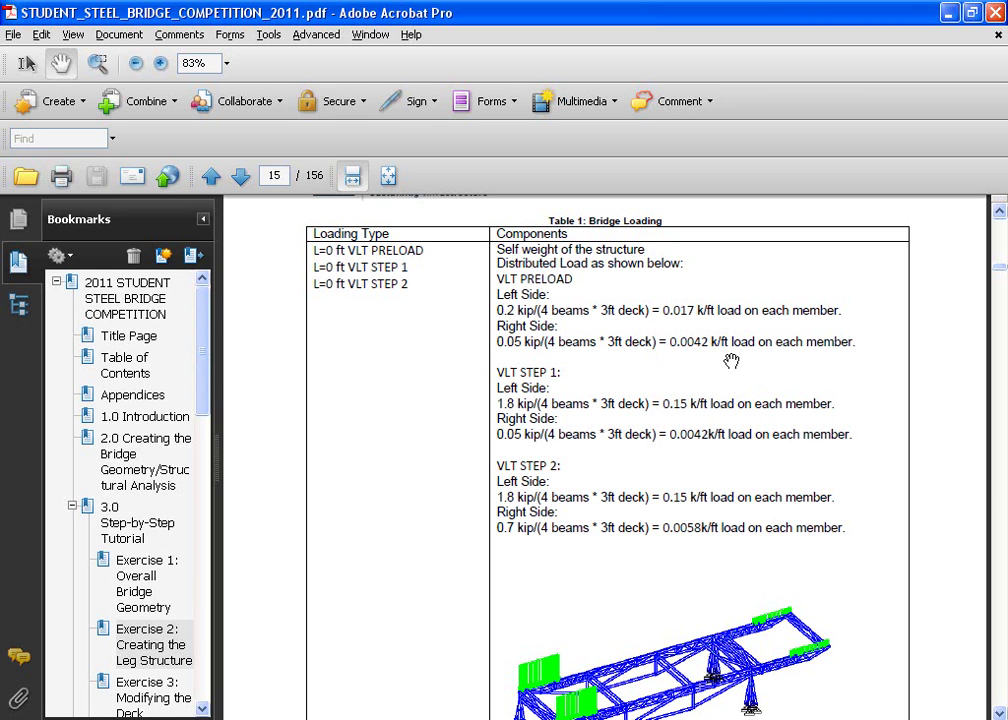
{"action": "scroll", "coordinate": [668, 317], "scroll_direction": "down", "scroll_amount": 1}
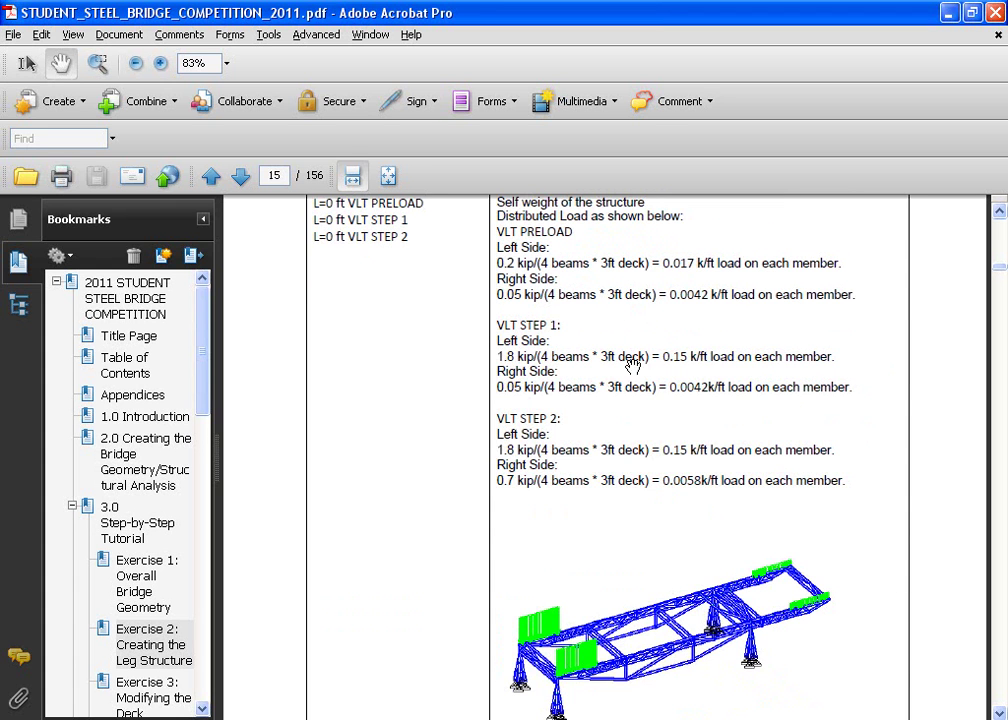
{"action": "scroll", "coordinate": [640, 345], "scroll_direction": "down", "scroll_amount": 2}
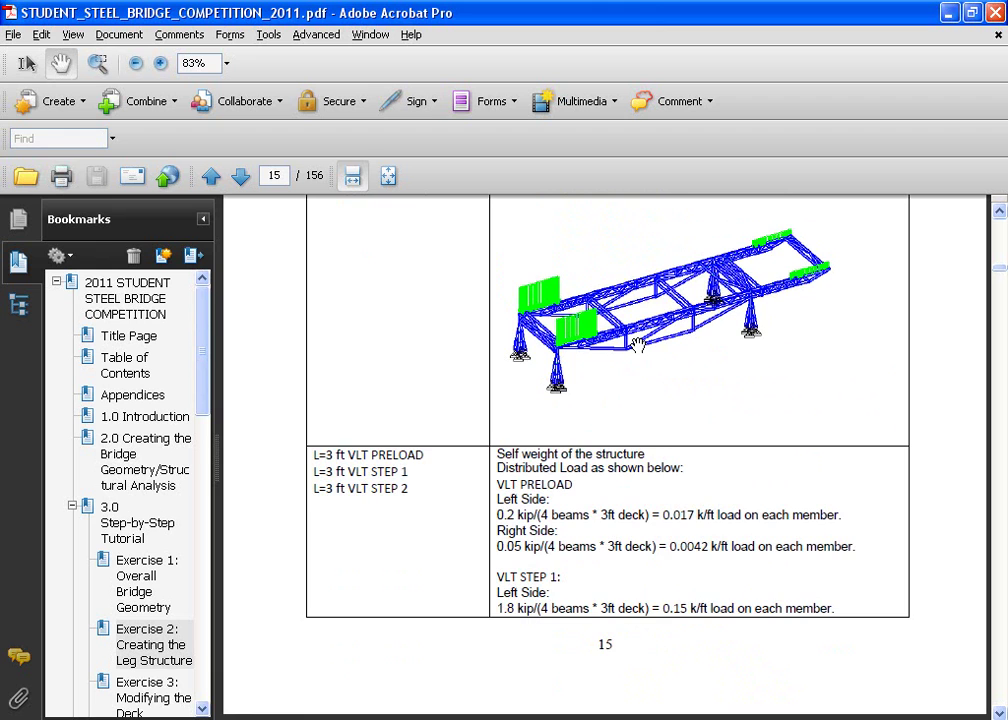
Examine the Table 1 loadings for L=3 ft through L=12 ft, the structure weight and the lateral load
{"action": "scroll", "coordinate": [638, 340], "scroll_direction": "down", "scroll_amount": 10}
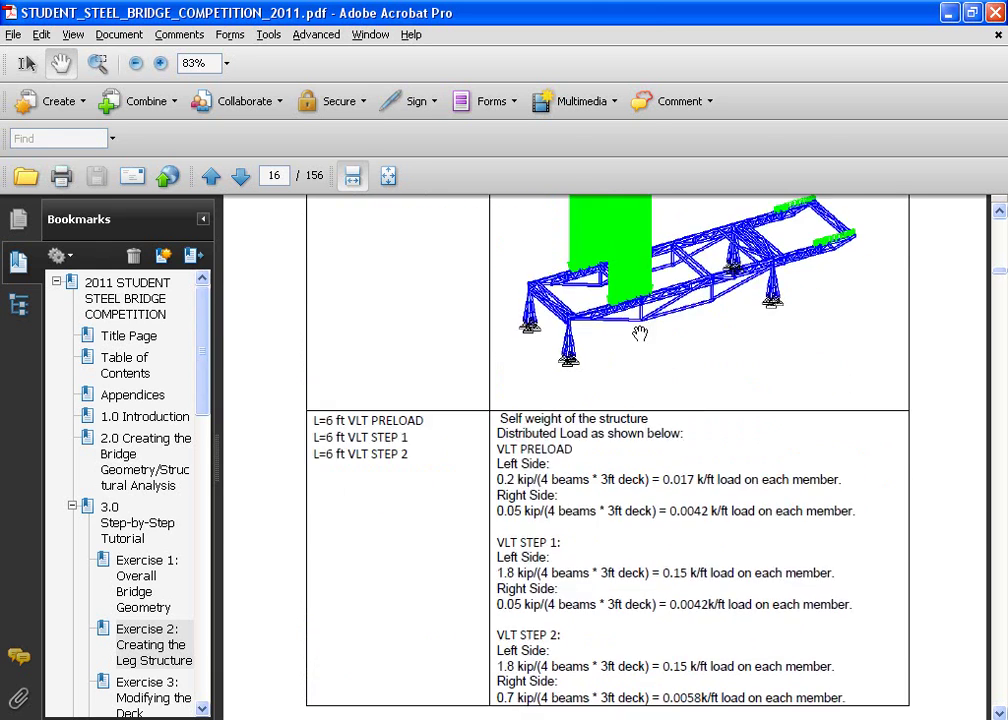
{"action": "scroll", "coordinate": [638, 333], "scroll_direction": "down", "scroll_amount": 1}
{"action": "scroll", "coordinate": [645, 325], "scroll_direction": "down", "scroll_amount": 6}
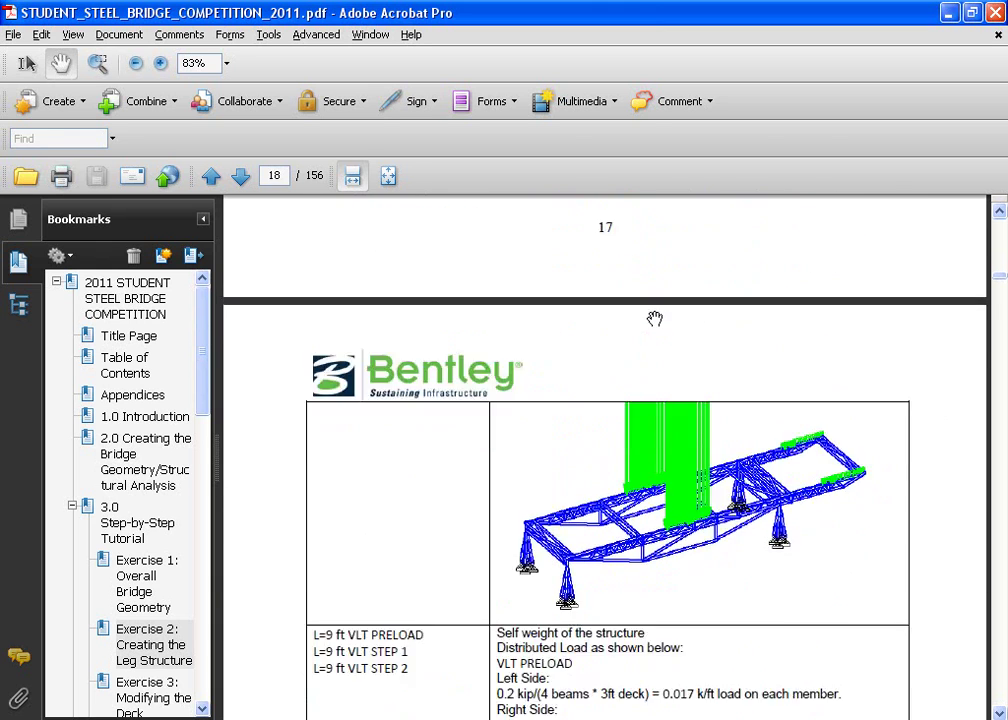
{"action": "scroll", "coordinate": [651, 319], "scroll_direction": "down", "scroll_amount": 7}
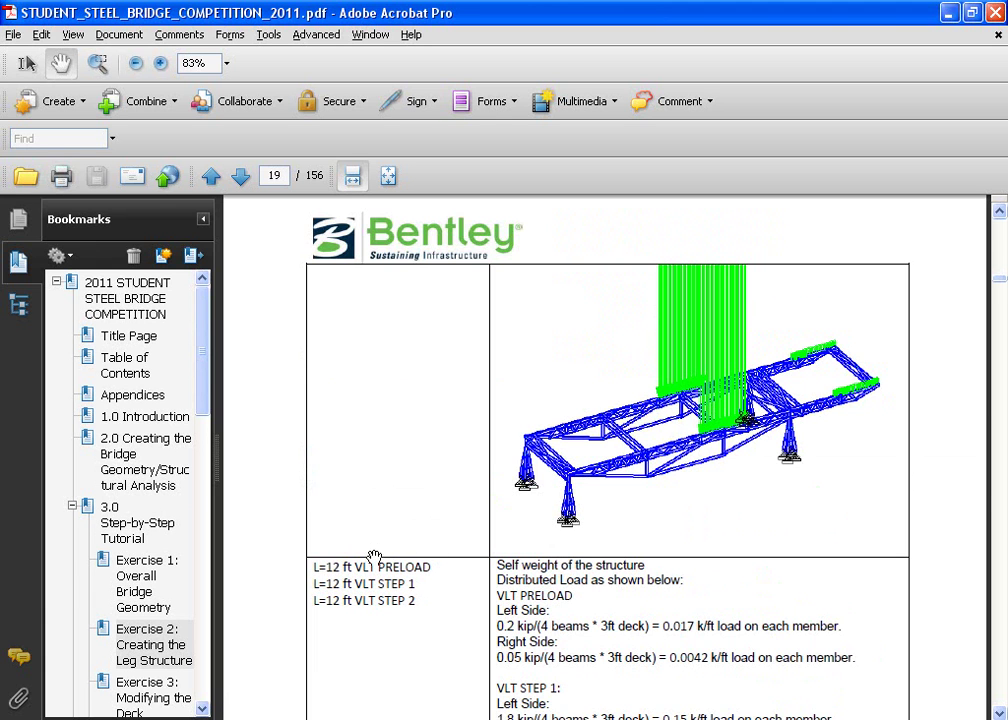
{"action": "scroll", "coordinate": [381, 540], "scroll_direction": "up", "scroll_amount": 5}
{"action": "scroll", "coordinate": [382, 517], "scroll_direction": "up", "scroll_amount": 5}
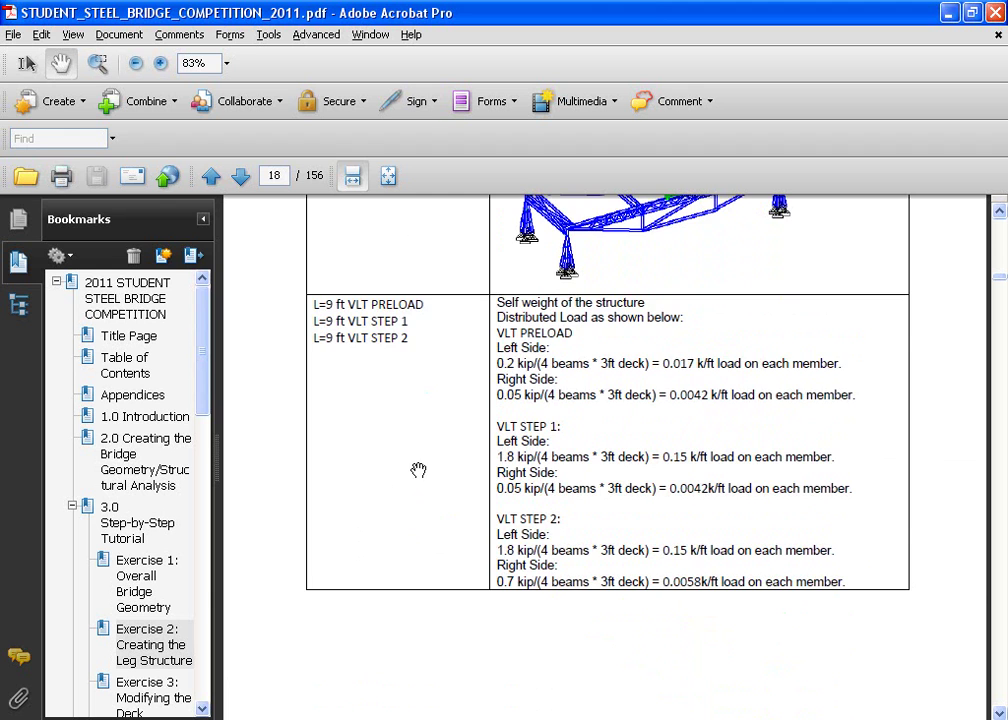
{"action": "scroll", "coordinate": [418, 470], "scroll_direction": "down", "scroll_amount": 10}
{"action": "scroll", "coordinate": [450, 465], "scroll_direction": "down", "scroll_amount": 18}
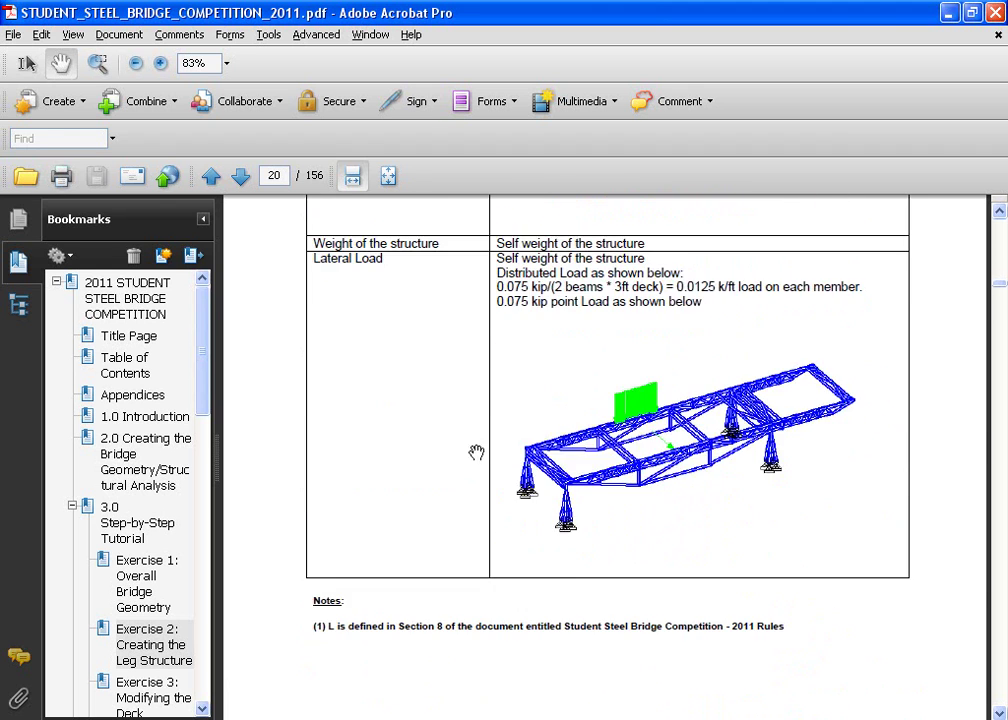
{"action": "scroll", "coordinate": [466, 450], "scroll_direction": "up", "scroll_amount": 8}
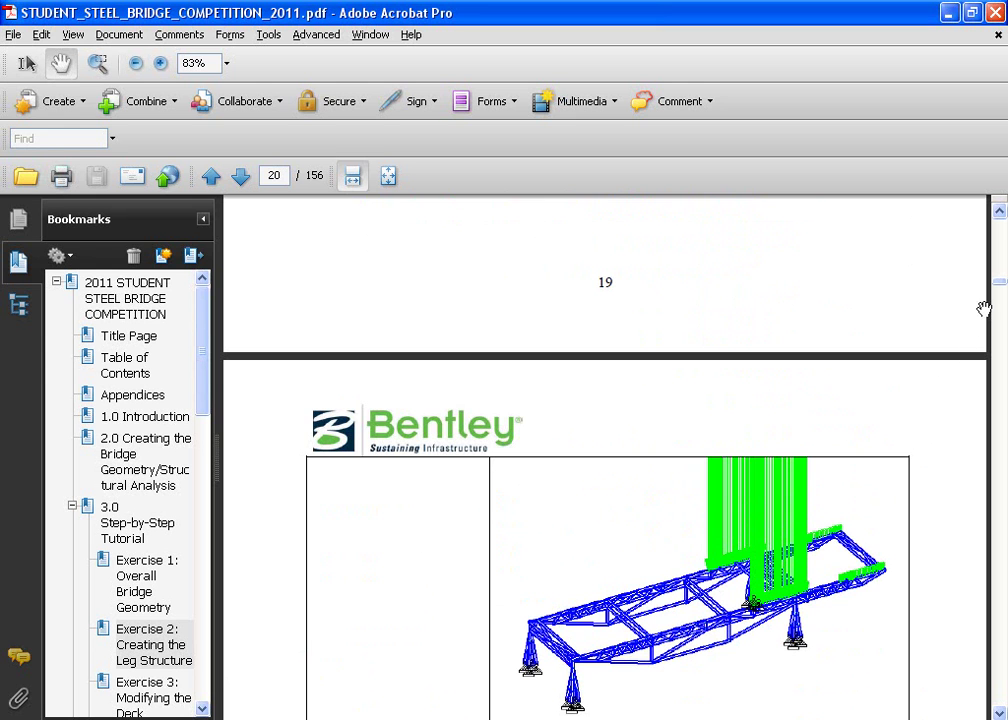
Check the square-tube bridge figure on page 9 and return to the L=0 ft loads in Table 1
{"action": "left_click_drag", "start_coordinate": [997, 290], "coordinate": [999, 261]}
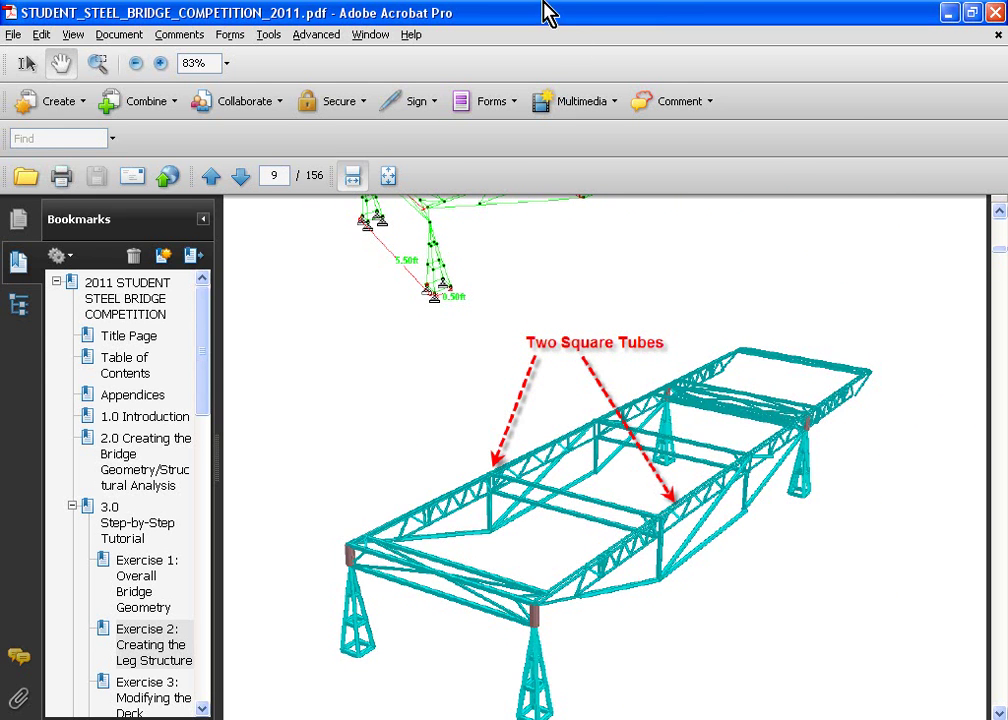
{"action": "scroll", "coordinate": [640, 365], "scroll_direction": "down", "scroll_amount": 15}
{"action": "scroll", "coordinate": [645, 333], "scroll_direction": "down", "scroll_amount": 20}
{"action": "scroll", "coordinate": [640, 328], "scroll_direction": "down", "scroll_amount": 20}
{"action": "scroll", "coordinate": [634, 345], "scroll_direction": "down", "scroll_amount": 15}
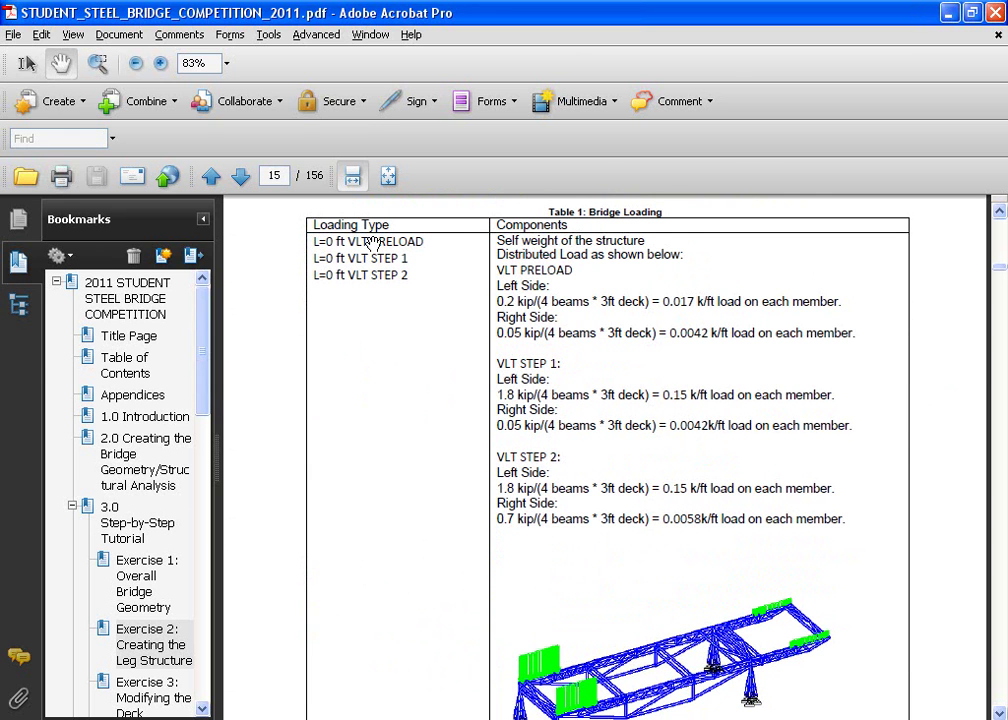
Switch back to STAAD.Pro and start a new primary load case under Load Cases Details
{"action": "double_click", "coordinate": [382, 11]}
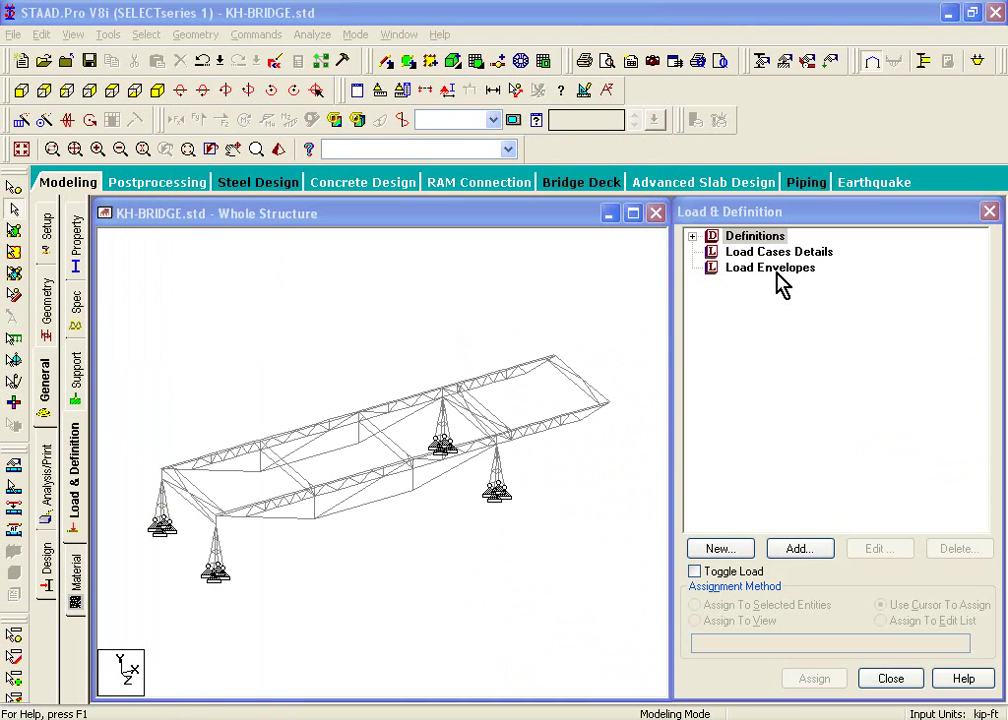
{"action": "left_click", "coordinate": [780, 253]}
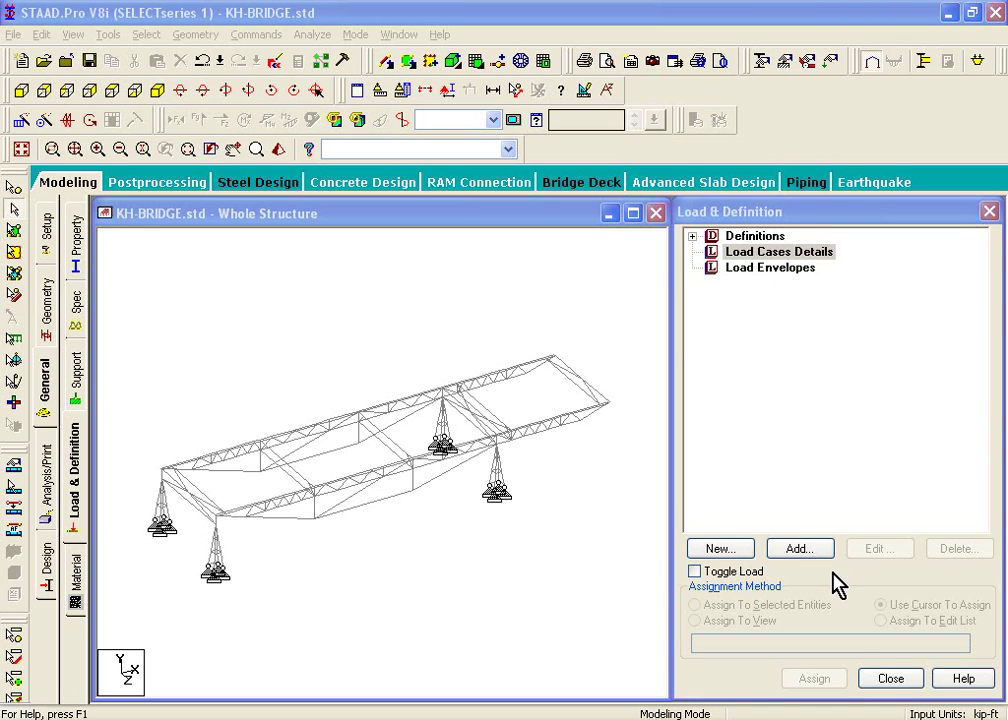
{"action": "left_click", "coordinate": [817, 551]}
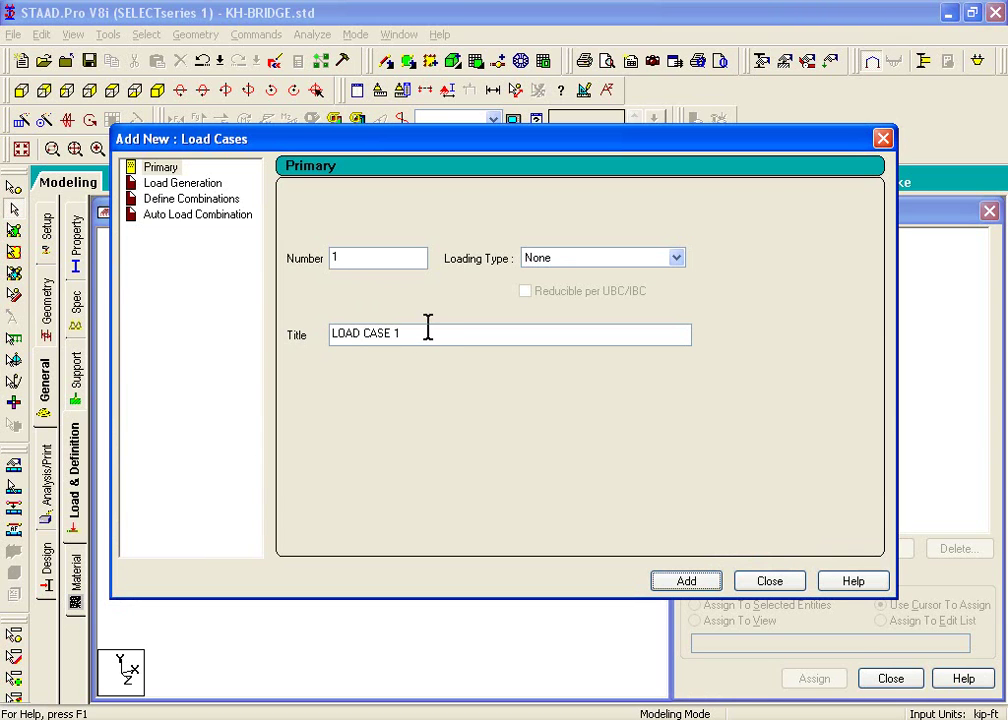
Title primary load case 1 "L=0 ft VLT PRELOAD" and add it to the model
{"action": "left_click_drag", "start_coordinate": [434, 333], "coordinate": [304, 333]}
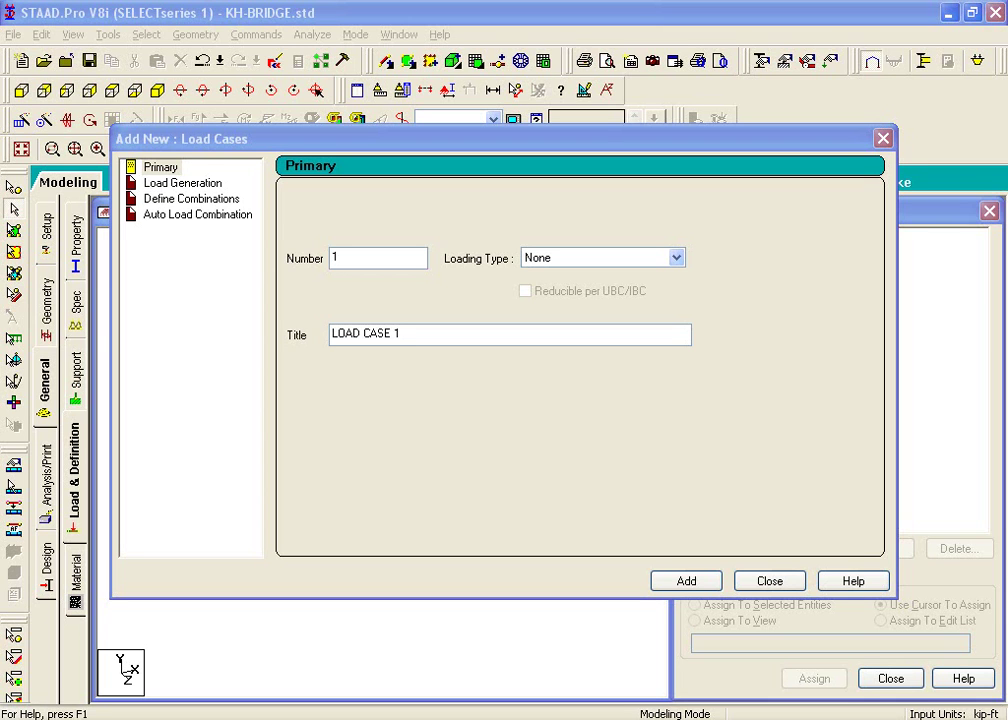
{"action": "left_click_drag", "start_coordinate": [497, 333], "coordinate": [218, 344]}
{"action": "key", "text": "BackSpace"}
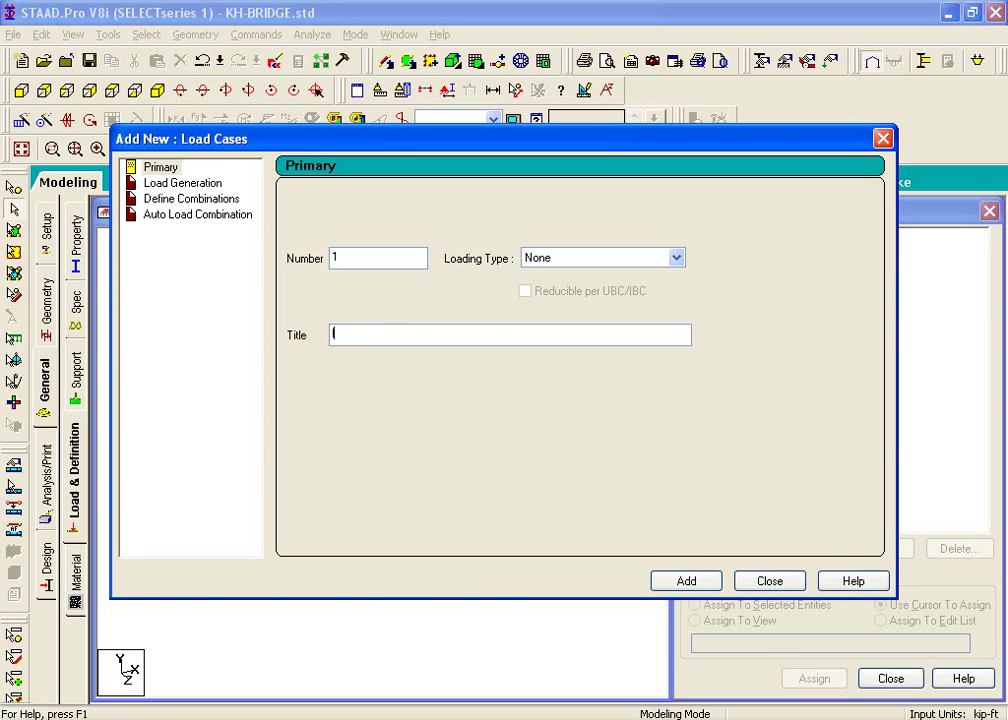
{"action": "key", "text": "Caps_Lock"}
{"action": "type", "text": "L=0"}
{"action": "key", "text": "Caps_Lock"}
{"action": "type", "text": "ft"}
{"action": "key", "text": "Caps_Lock"}
{"action": "type", "text": "VL"}
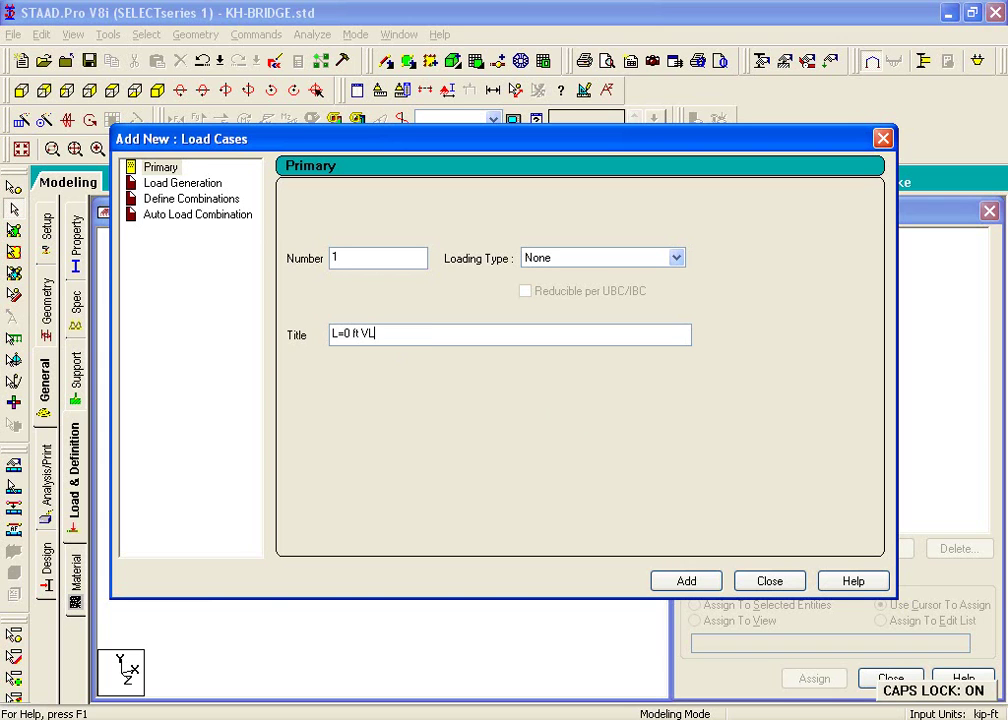
{"action": "type", "text": "T "}
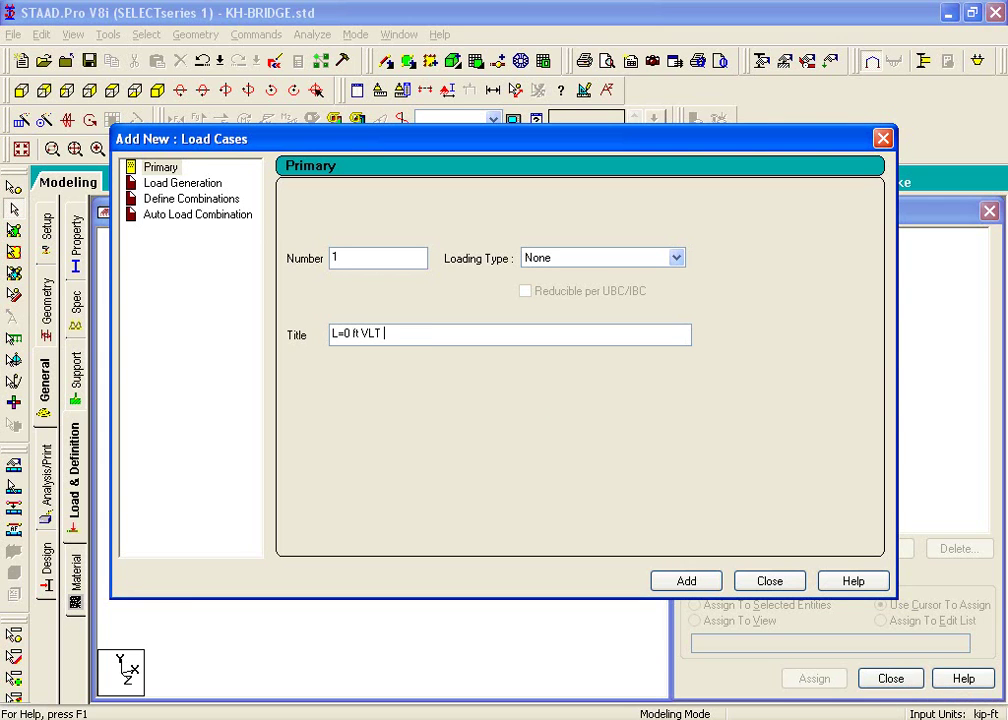
{"action": "type", "text": "PRELOAD"}
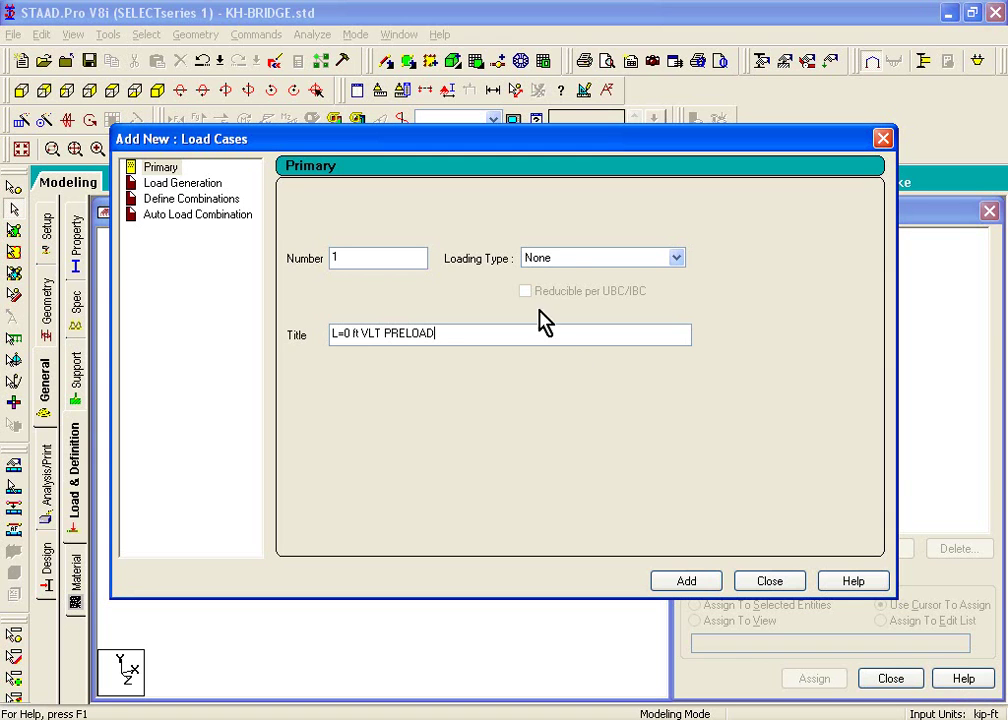
{"action": "left_click", "coordinate": [696, 583]}
{"action": "left_click", "coordinate": [770, 585]}
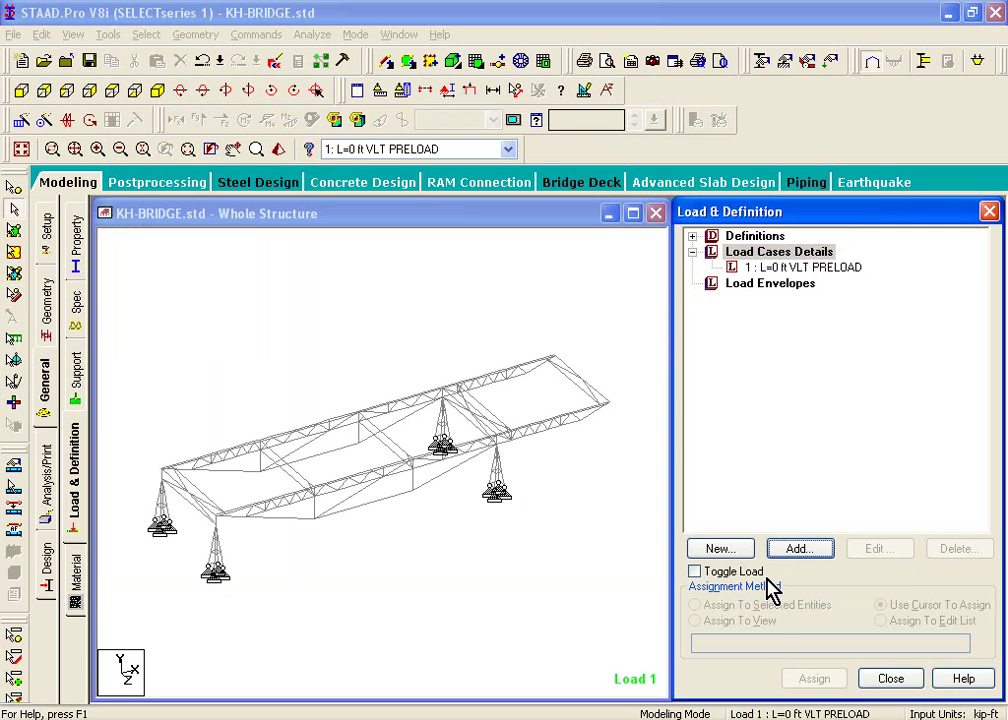
Add a uniform physical member force to the L=0 ft VLT PRELOAD case with W1 -0.017 kip/ft, d2 3 ft and direction GY
{"action": "left_click", "coordinate": [800, 268]}
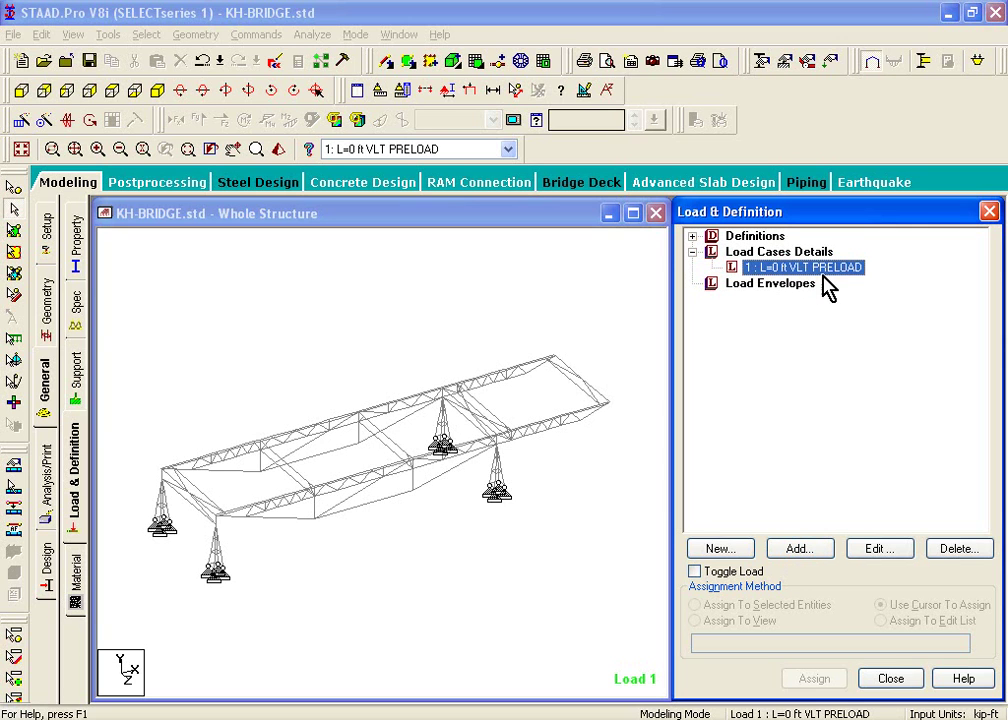
{"action": "left_click", "coordinate": [800, 549]}
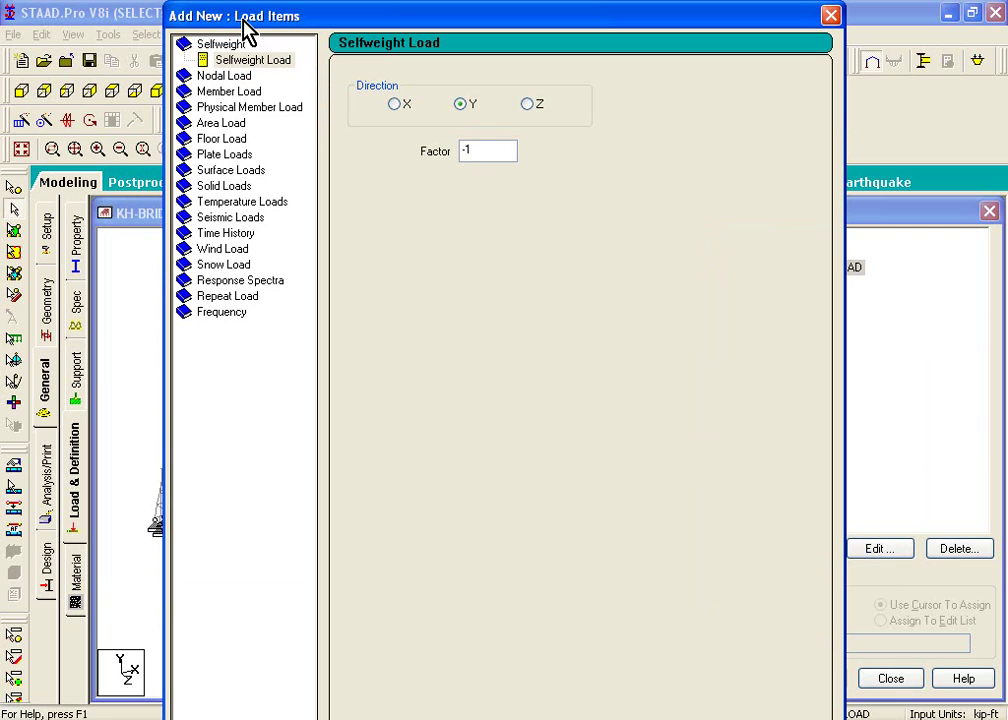
{"action": "left_click", "coordinate": [248, 107]}
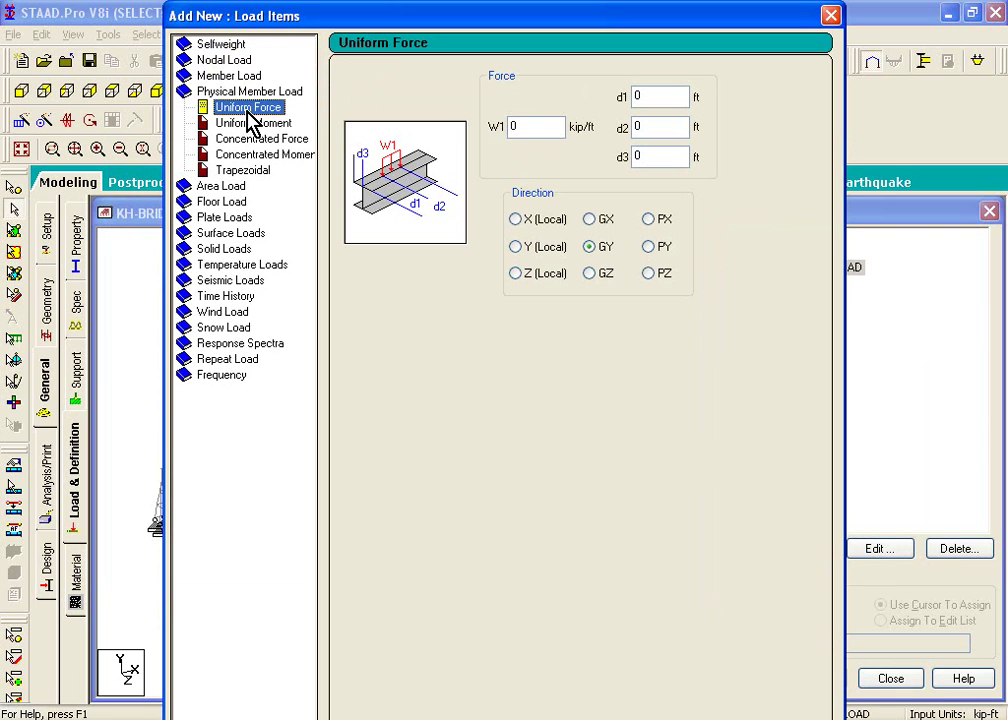
{"action": "left_click", "coordinate": [533, 123]}
{"action": "double_click", "coordinate": [533, 123]}
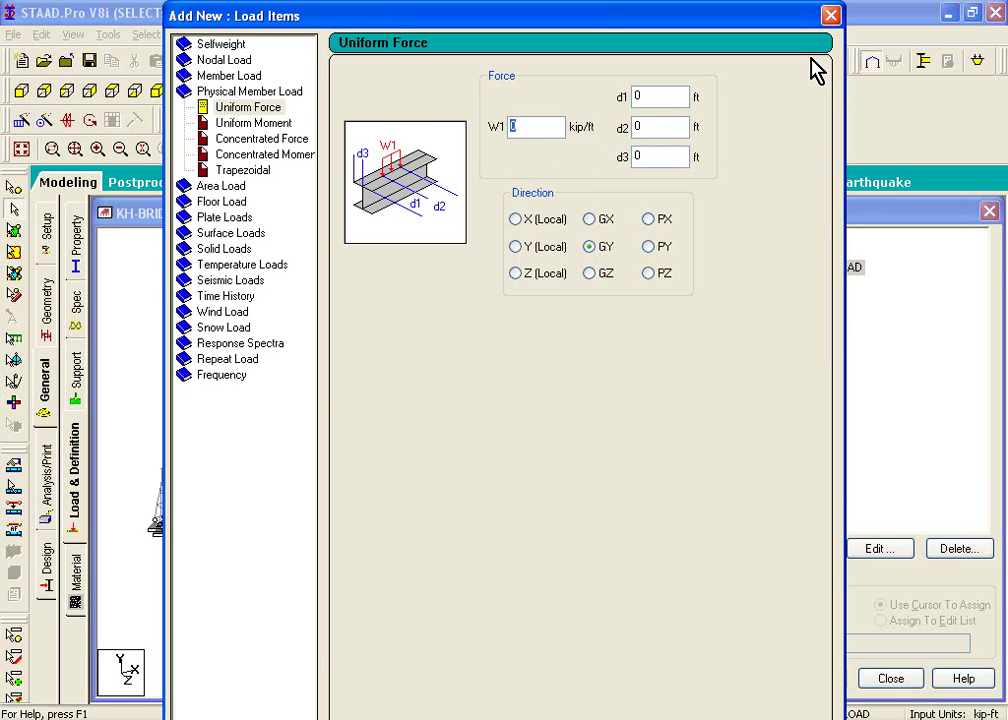
{"action": "type", "text": "0"}
{"action": "key", "text": "BackSpace"}
{"action": "type", "text": "-0.017"}
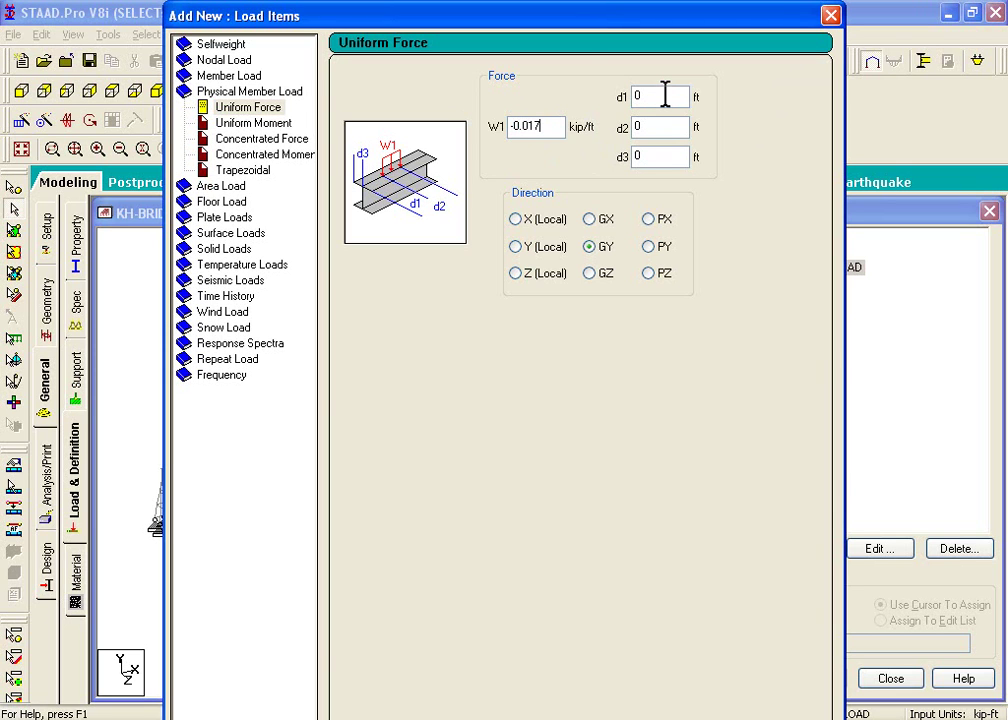
{"action": "left_click", "coordinate": [657, 126]}
{"action": "type", "text": "3"}
{"action": "key", "text": "Return"}
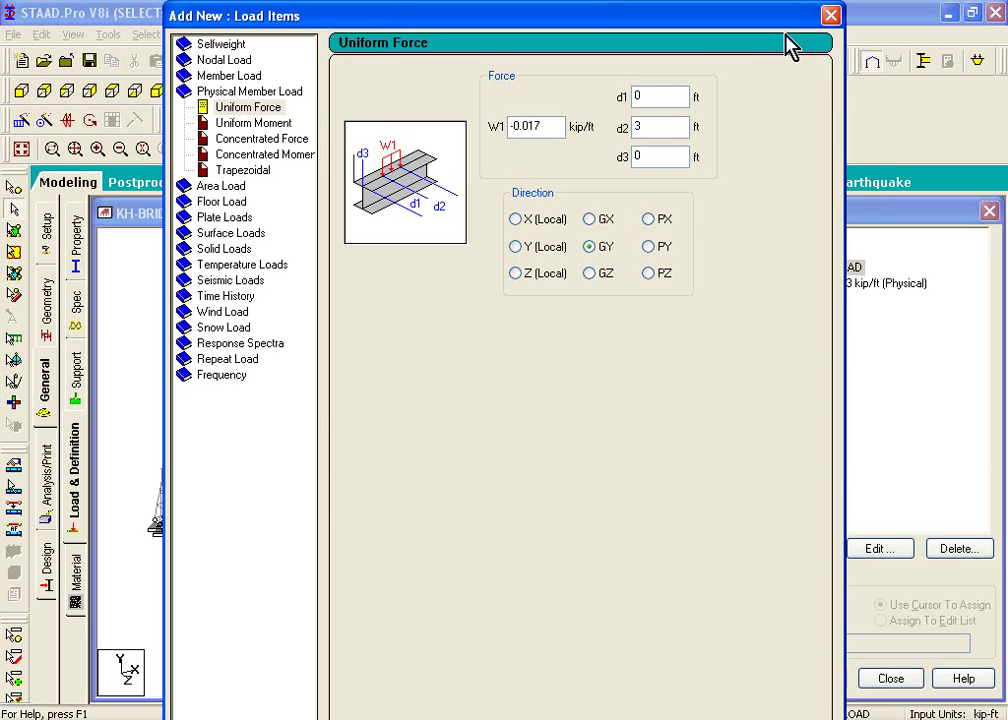
{"action": "left_click", "coordinate": [830, 15]}
Assign the -0.017 kip/ft uniform physical member load to all physical members of the two deck girder lines using Assign To View
{"action": "left_click", "coordinate": [870, 283]}
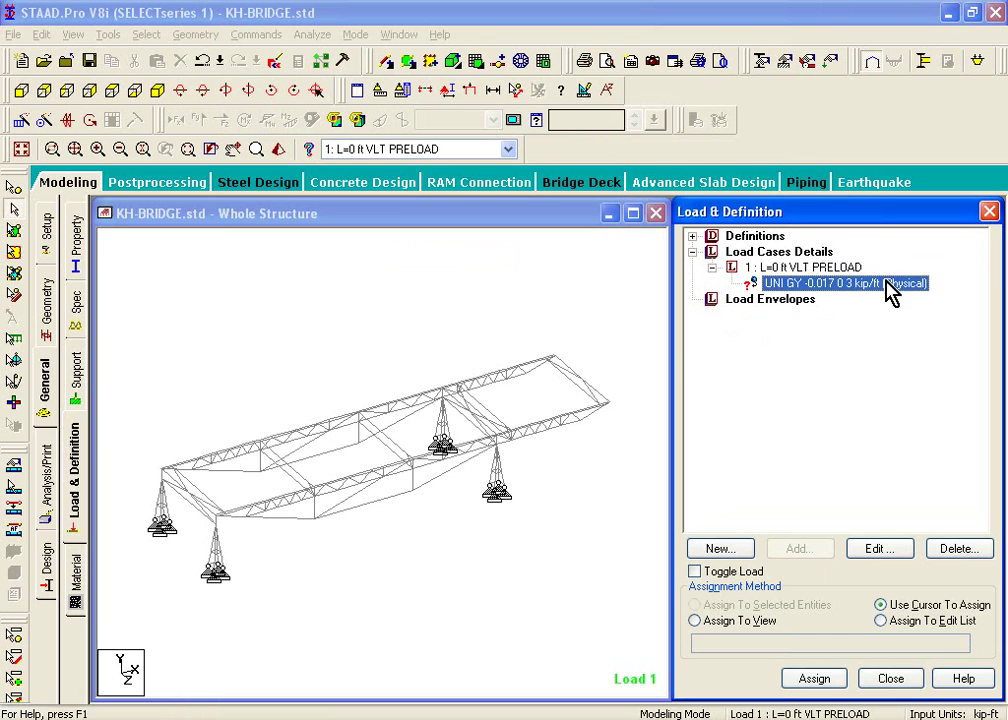
{"action": "left_click", "coordinate": [13, 496]}
{"action": "left_click", "coordinate": [13, 498]}
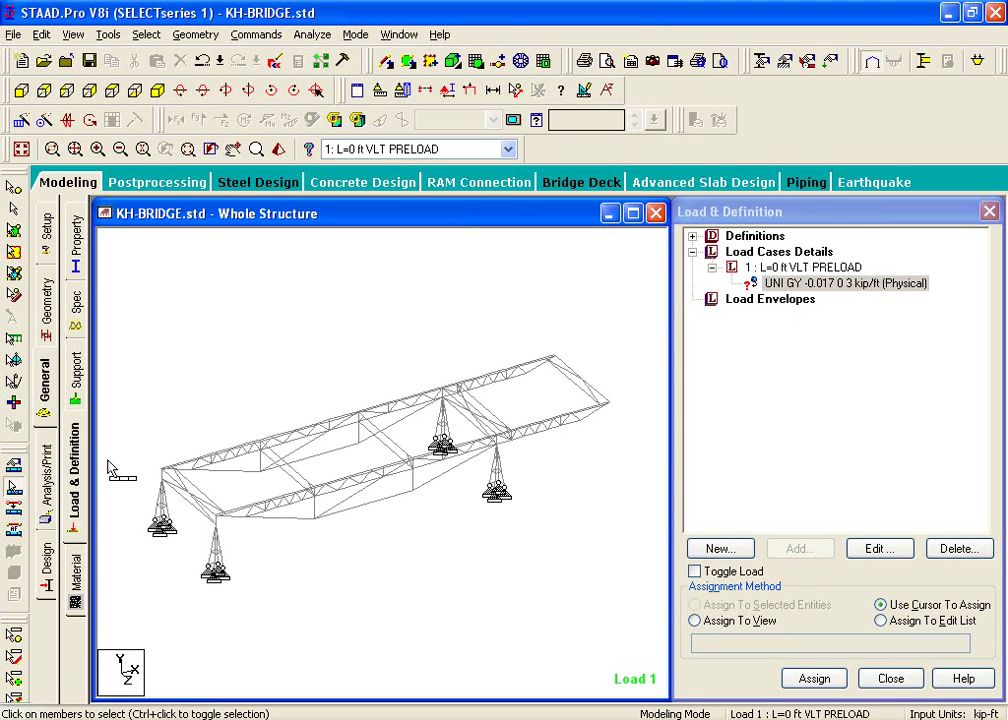
{"action": "left_click_drag", "start_coordinate": [137, 269], "coordinate": [742, 695]}
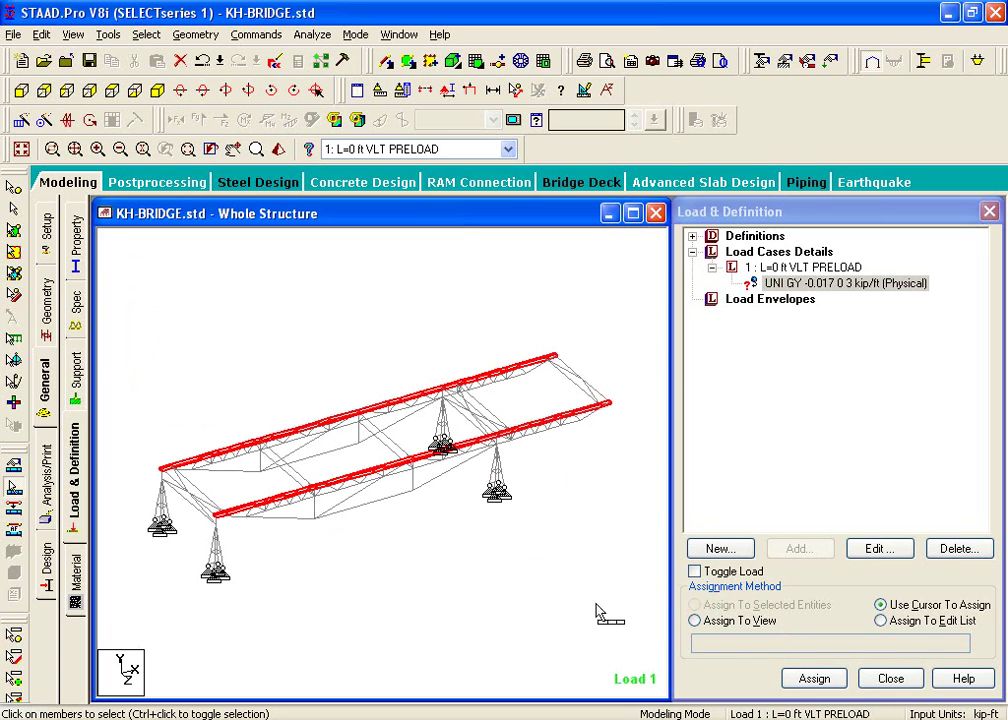
{"action": "left_click", "coordinate": [762, 624]}
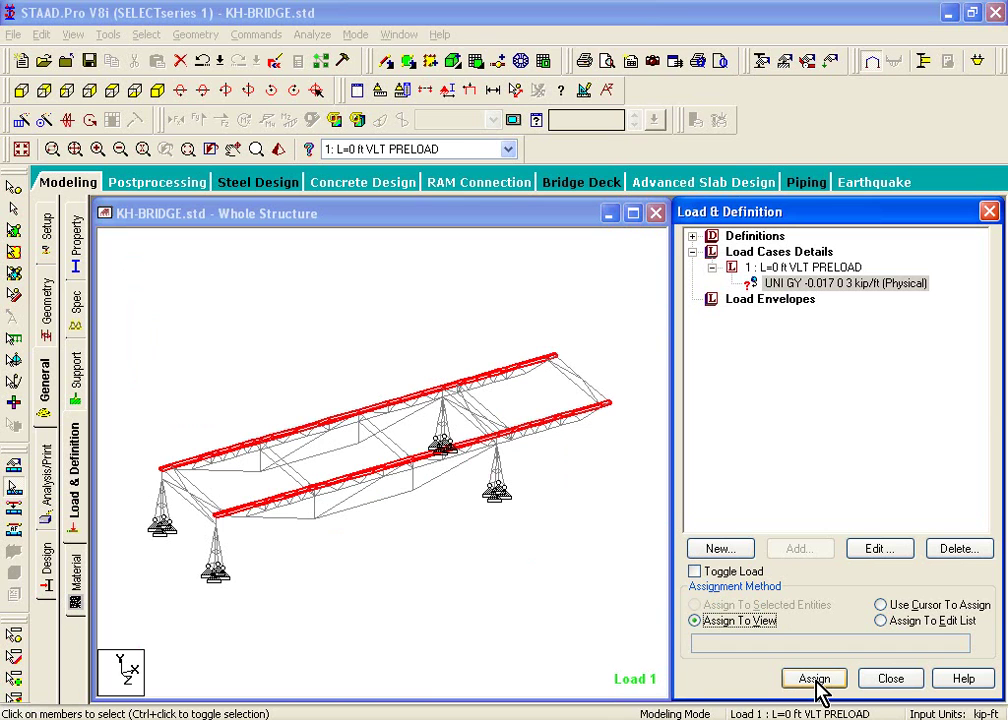
{"action": "left_click", "coordinate": [818, 684]}
{"action": "left_click", "coordinate": [848, 484]}
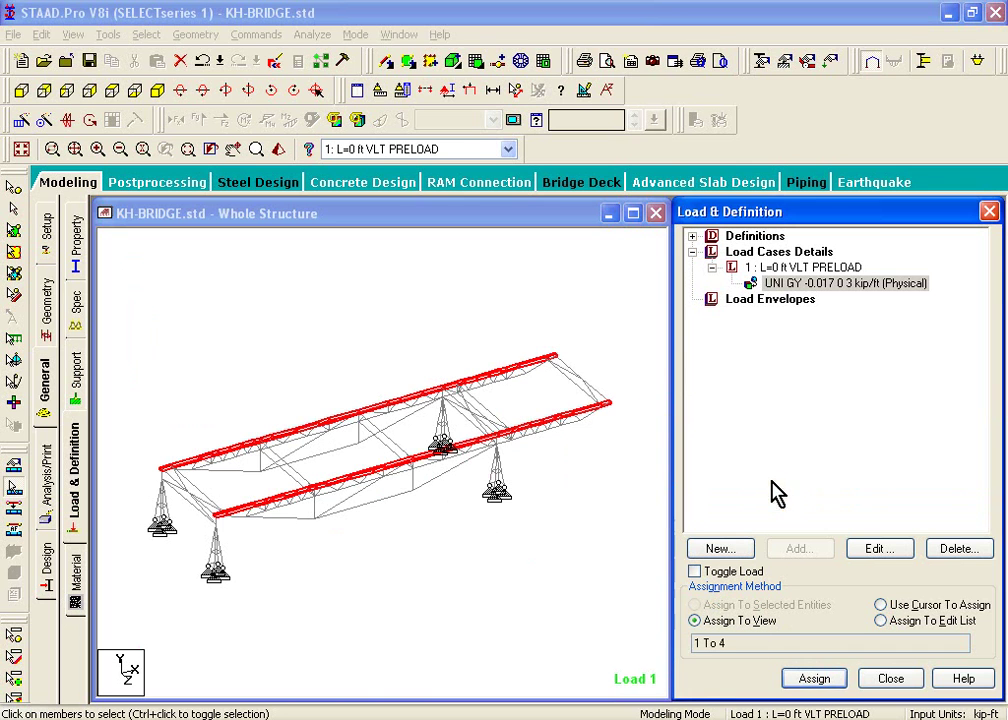
{"action": "scroll", "coordinate": [385, 570], "scroll_direction": "up", "scroll_amount": 1}
{"action": "scroll", "coordinate": [385, 533], "scroll_direction": "up", "scroll_amount": 1}
{"action": "scroll", "coordinate": [380, 533], "scroll_direction": "down", "scroll_amount": 2}
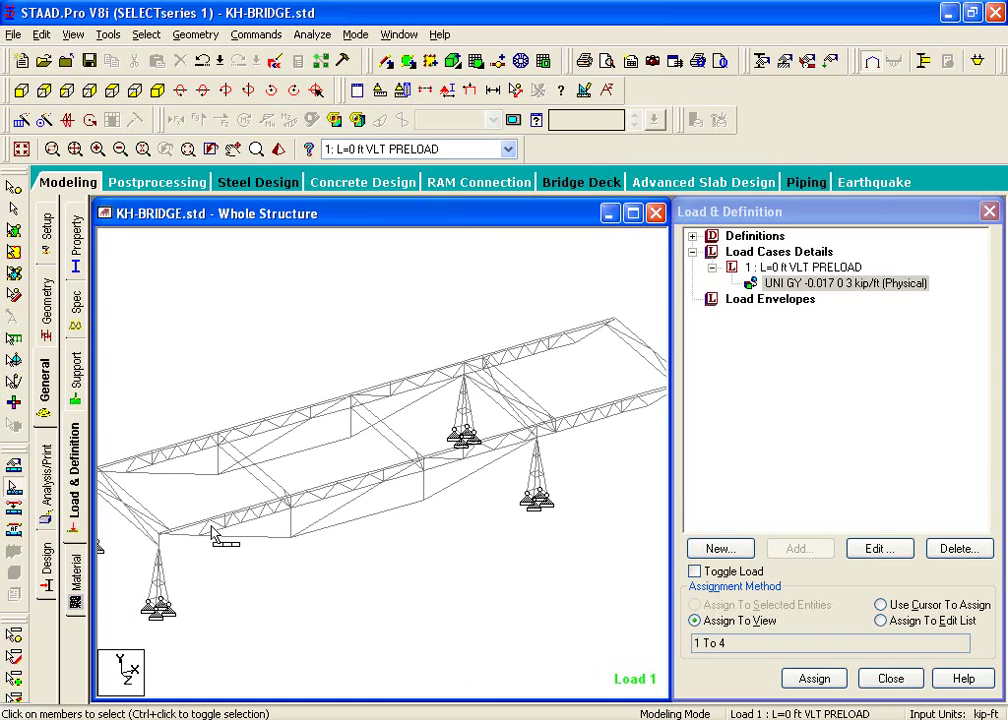
{"action": "scroll", "coordinate": [226, 519], "scroll_direction": "down", "scroll_amount": 2}
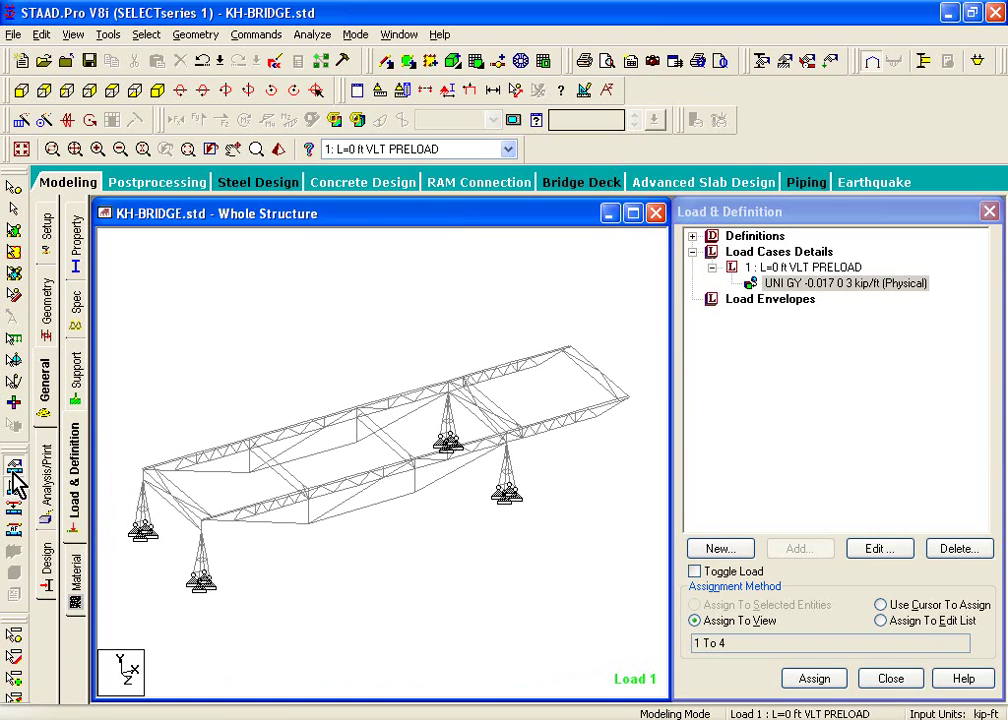
{"action": "left_click", "coordinate": [15, 487]}
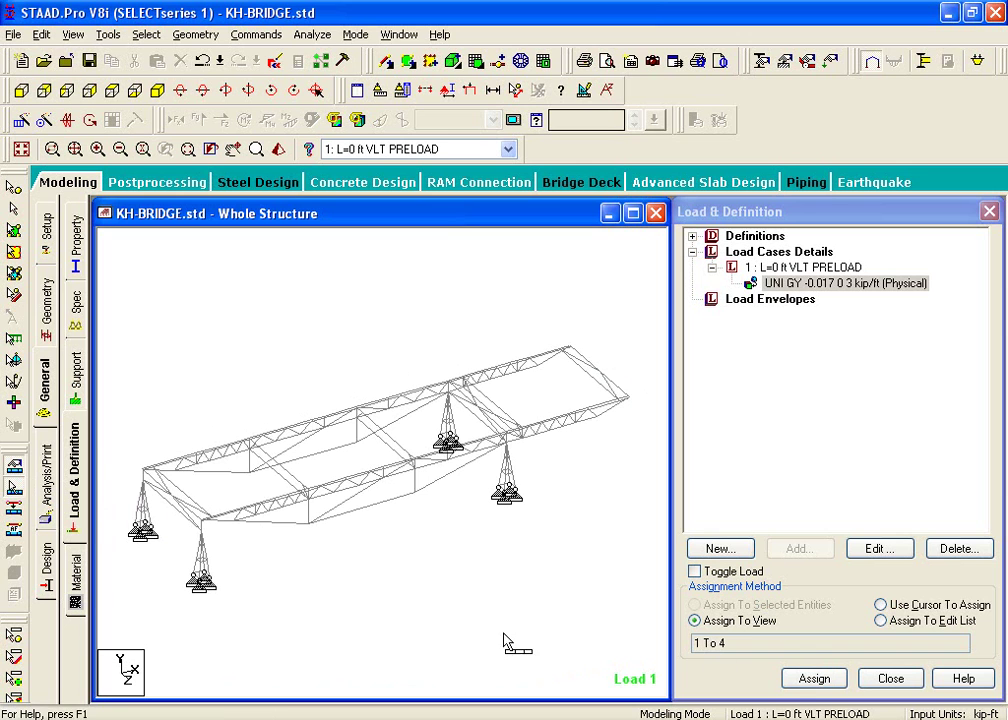
{"action": "double_click", "coordinate": [733, 646]}
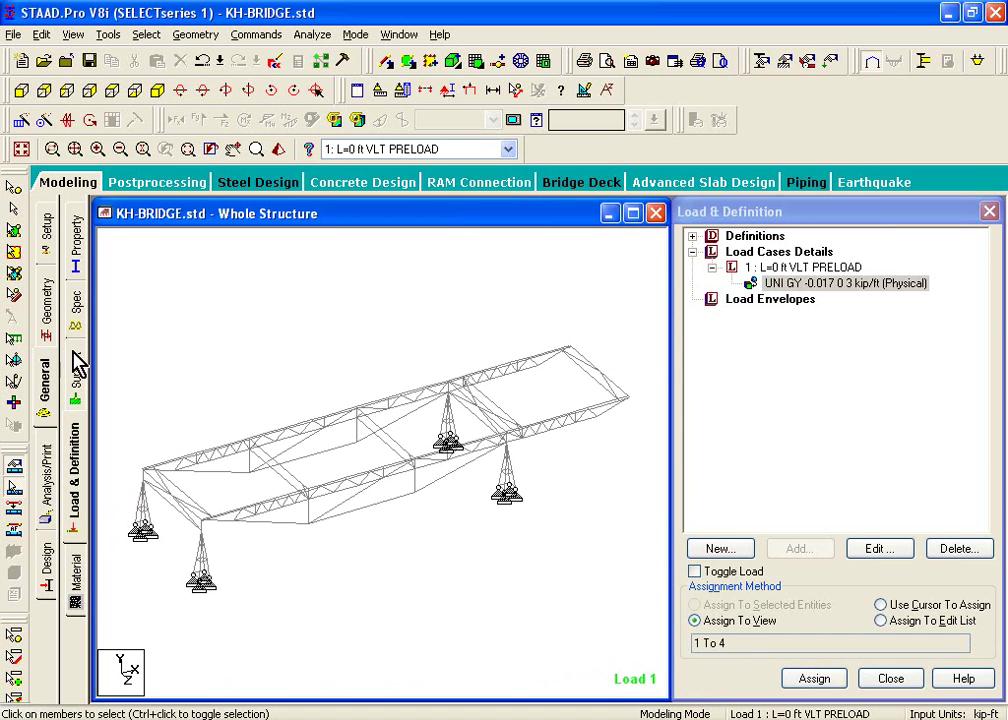
Reload the Load & Definition page and select the -0.017 kip/ft uniform force to check its display on the bridge
{"action": "left_click", "coordinate": [45, 320]}
{"action": "left_click", "coordinate": [45, 410]}
{"action": "left_click", "coordinate": [73, 450]}
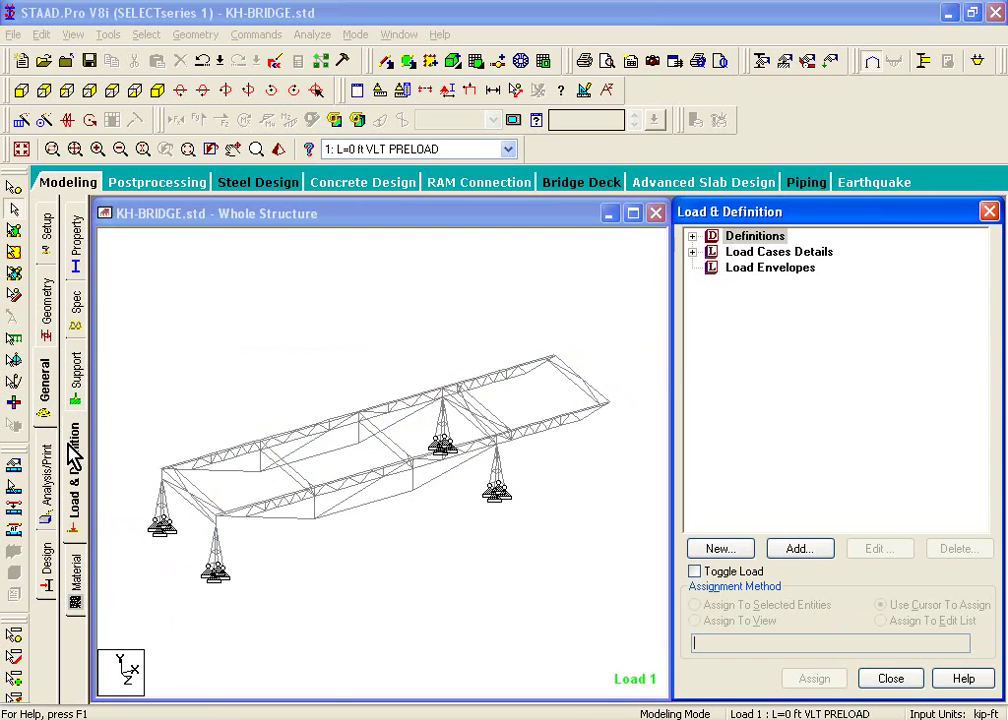
{"action": "left_click", "coordinate": [692, 252]}
{"action": "left_click", "coordinate": [711, 267]}
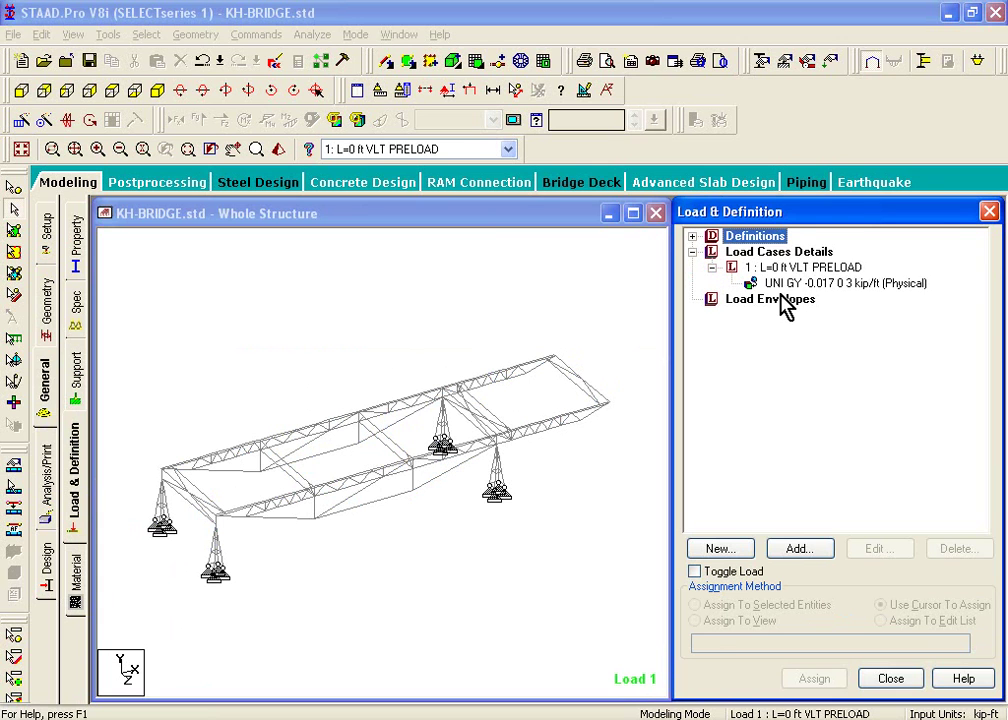
{"action": "left_click", "coordinate": [785, 285]}
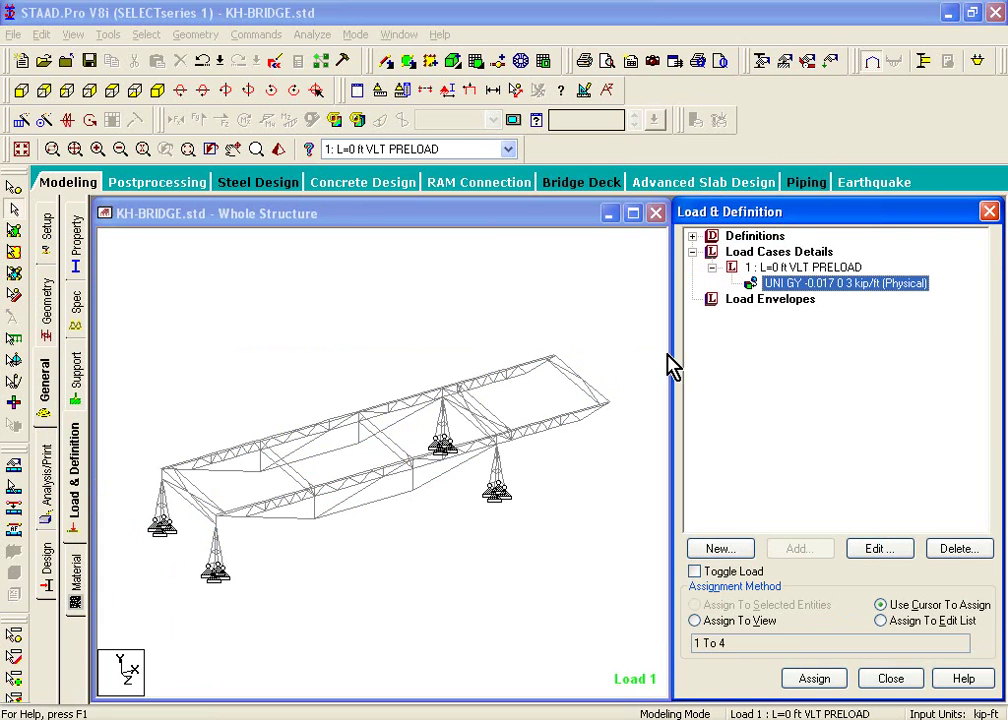
{"action": "left_click", "coordinate": [394, 590]}
{"action": "scroll", "coordinate": [370, 500], "scroll_direction": "up", "scroll_amount": 3}
{"action": "scroll", "coordinate": [390, 508], "scroll_direction": "down", "scroll_amount": 3}
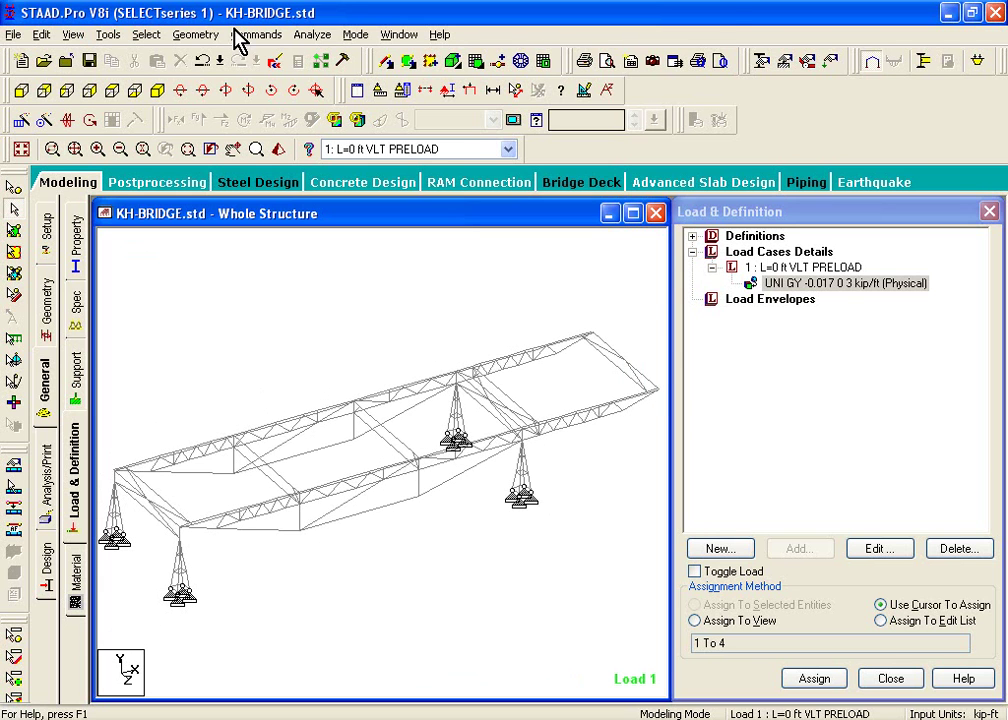
Close STAAD.Pro keeping the model changes, and reopen KH-BRIDGE from the recent files
{"action": "left_click", "coordinate": [994, 12]}
{"action": "left_click", "coordinate": [424, 399]}
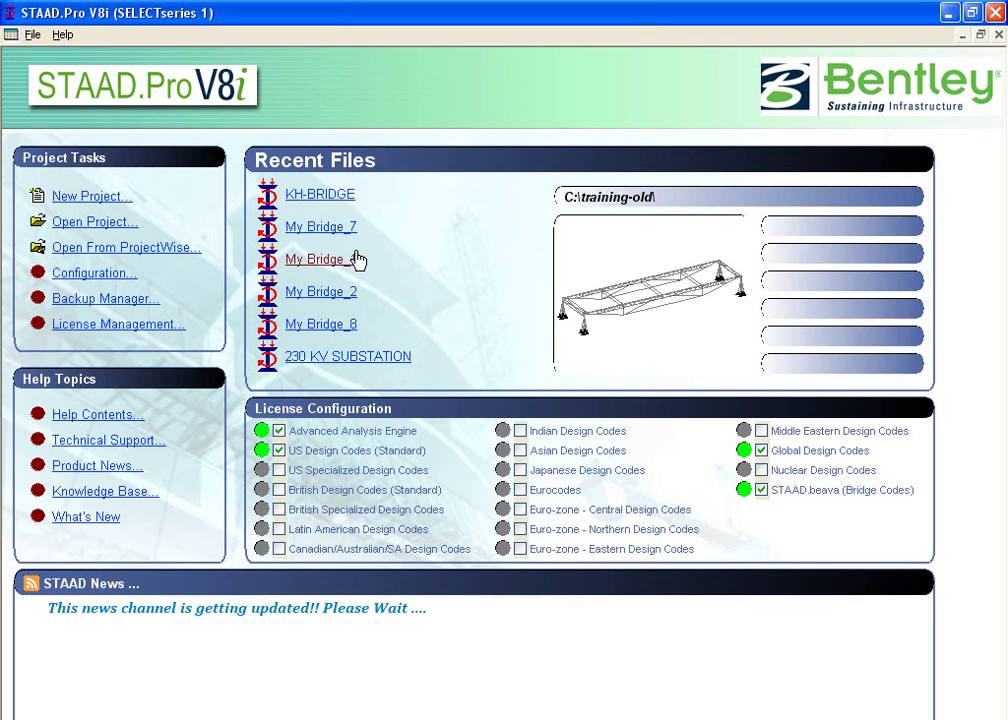
{"action": "left_click", "coordinate": [322, 194]}
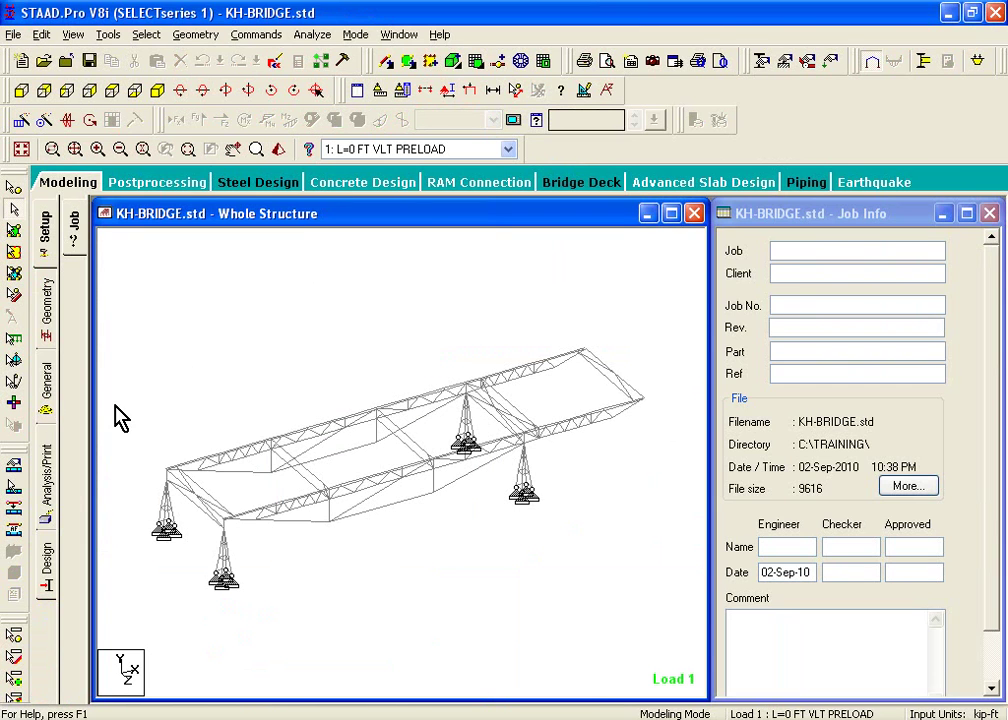
Display the assigned -0.017 kip/ft uniform load of the L=0 FT VLT PRELOAD case on the reopened model
{"action": "left_click", "coordinate": [44, 405]}
{"action": "left_click", "coordinate": [74, 460]}
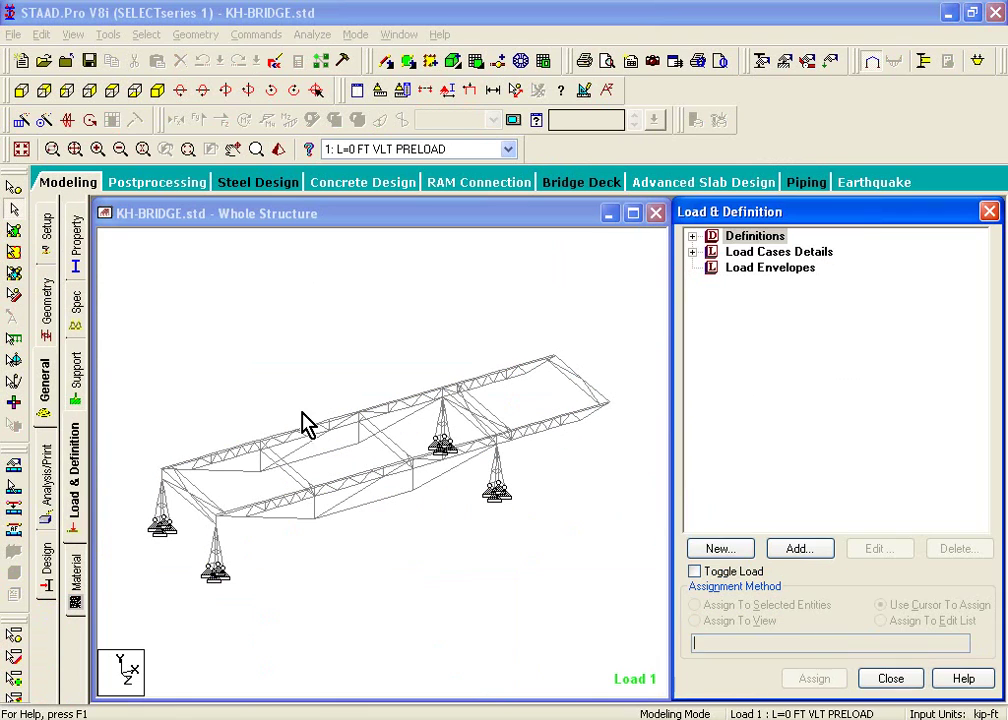
{"action": "left_click", "coordinate": [692, 252]}
{"action": "left_click", "coordinate": [712, 268]}
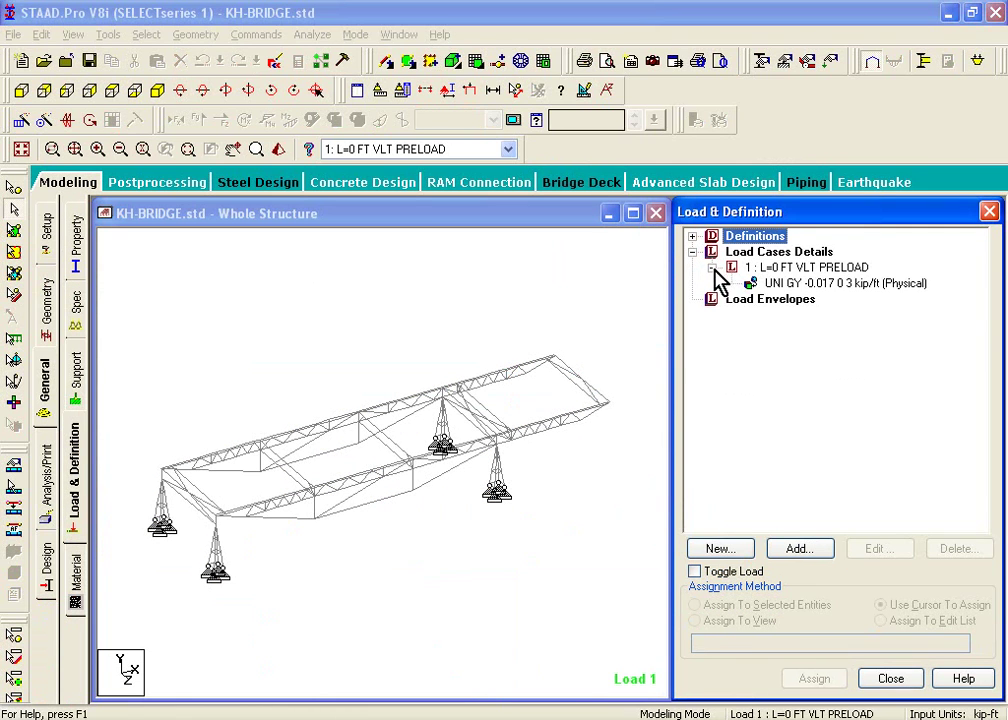
{"action": "left_click", "coordinate": [757, 284]}
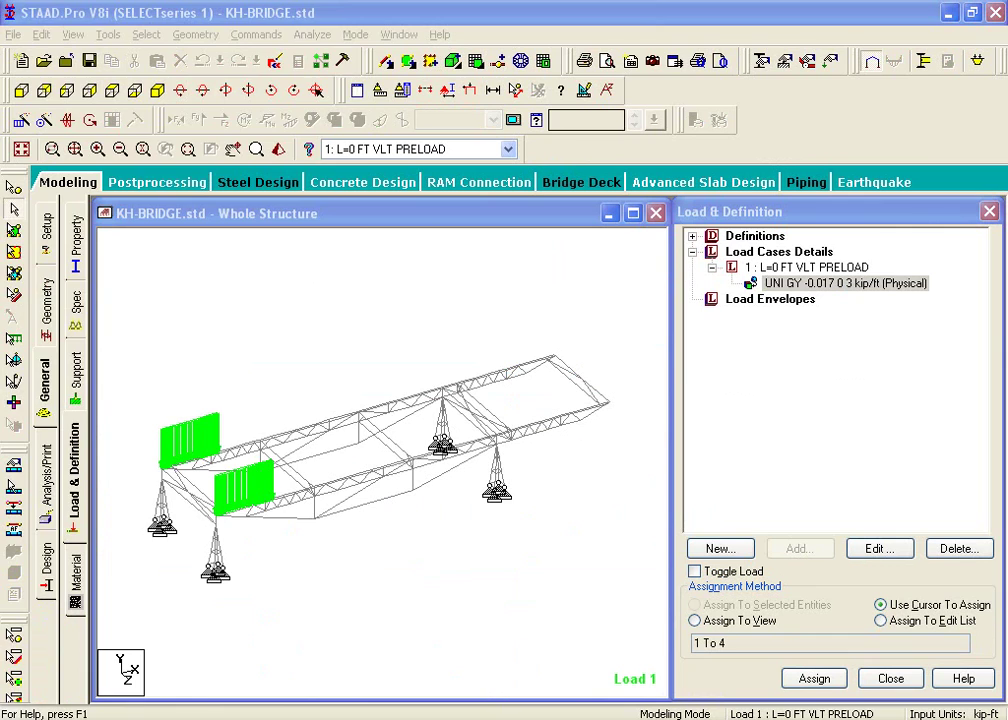
Launch a second STAAD.Pro session and restore its start window from full screen
{"action": "key", "text": "super"}
{"action": "left_click", "coordinate": [82, 533]}
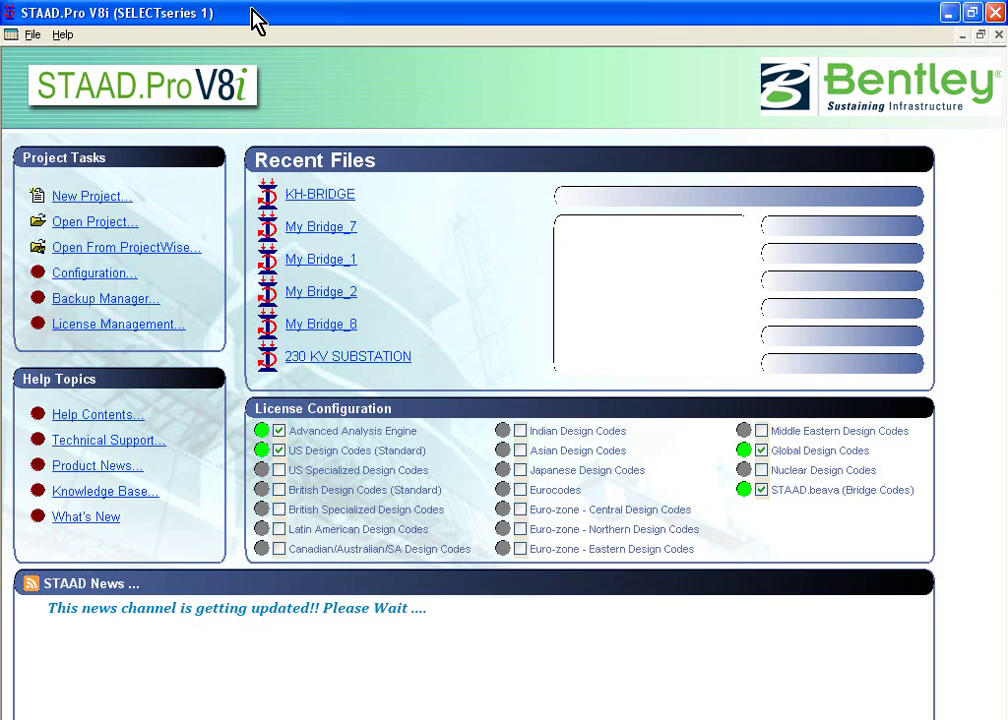
{"action": "double_click", "coordinate": [256, 14]}
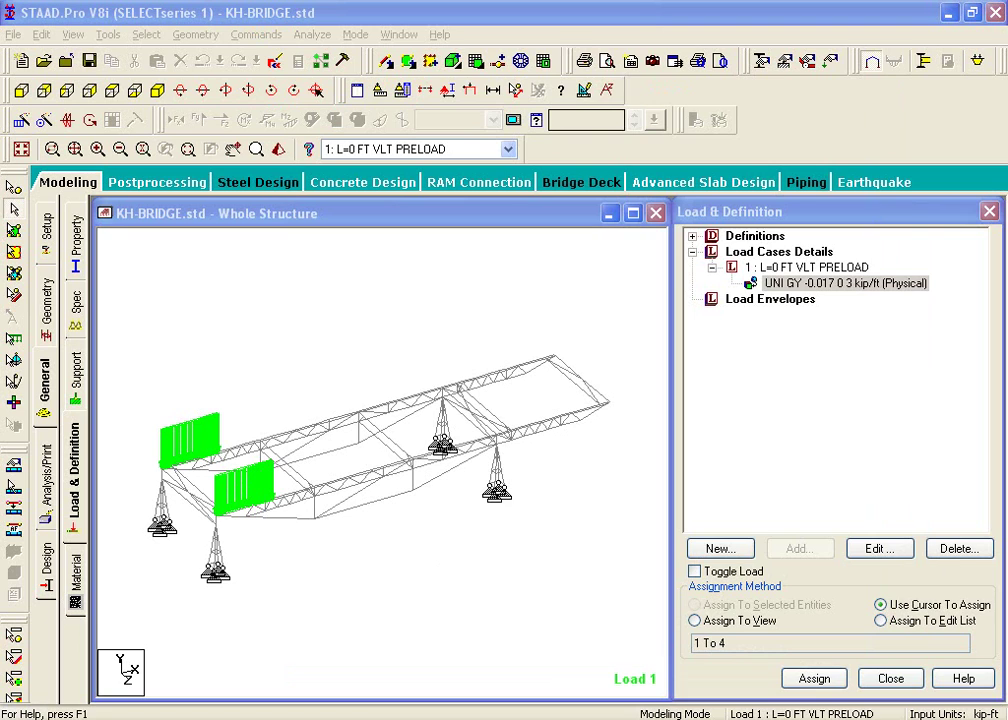
Check the VLT PRELOAD components in Table 1 of the steel bridge PDF in Acrobat and return to KH-BRIDGE in STAAD.Pro
{"action": "left_click_drag", "start_coordinate": [1007, 100], "coordinate": [393, 49]}
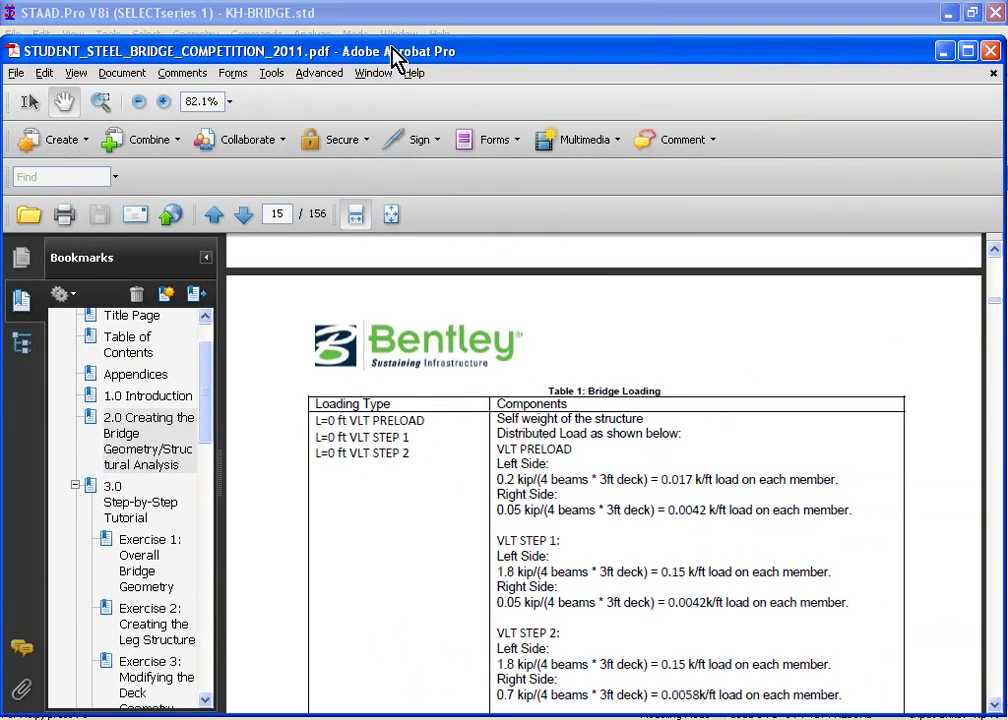
{"action": "double_click", "coordinate": [393, 49]}
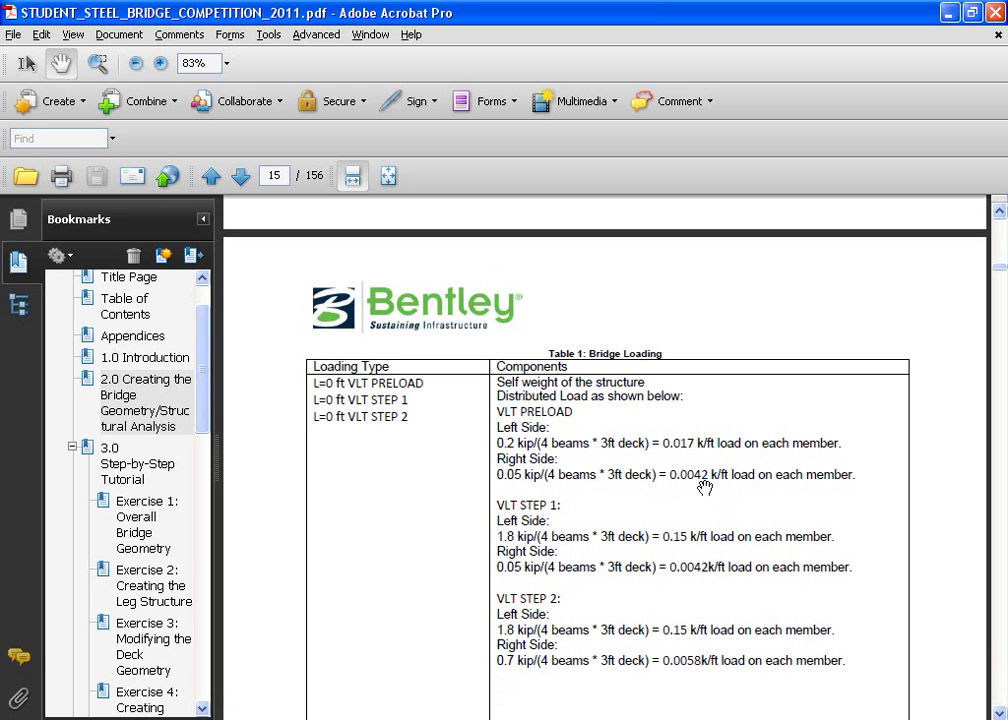
{"action": "key", "text": "alt+Tab"}
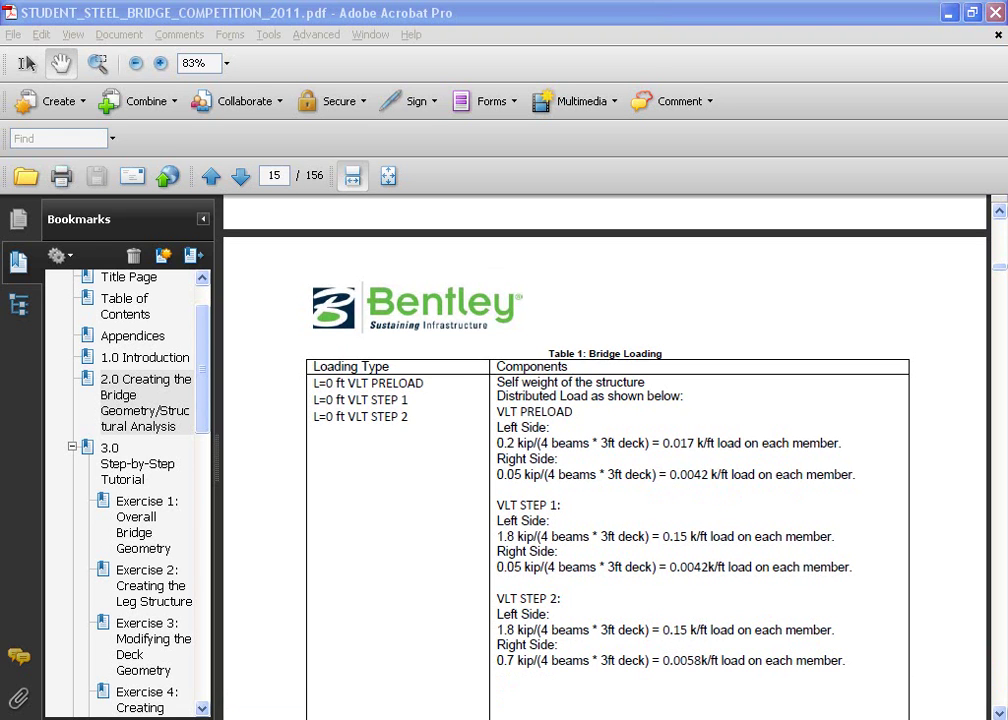
{"action": "left_click", "coordinate": [489, 18]}
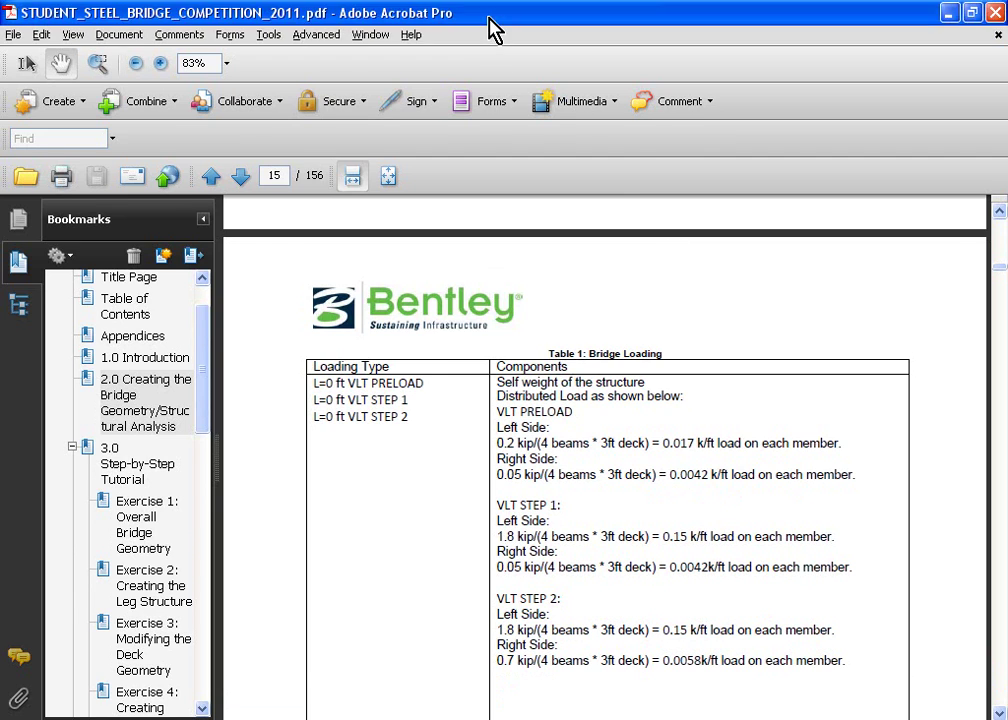
{"action": "left_click", "coordinate": [972, 13]}
{"action": "left_click_drag", "start_coordinate": [786, 44], "coordinate": [1007, 66]}
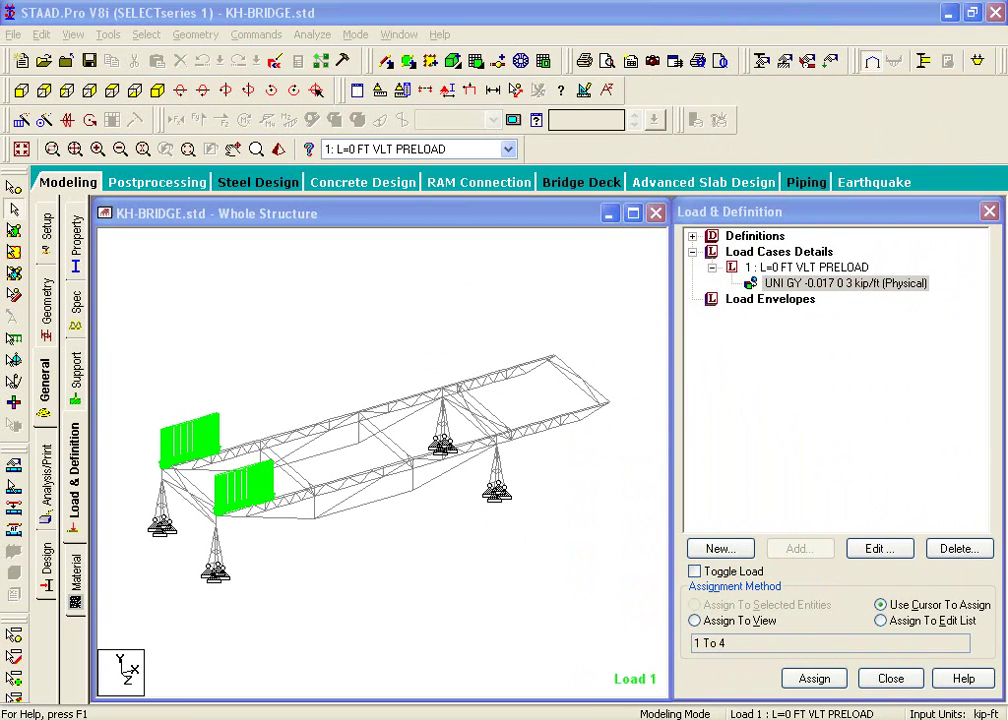
{"action": "left_click", "coordinate": [590, 719]}
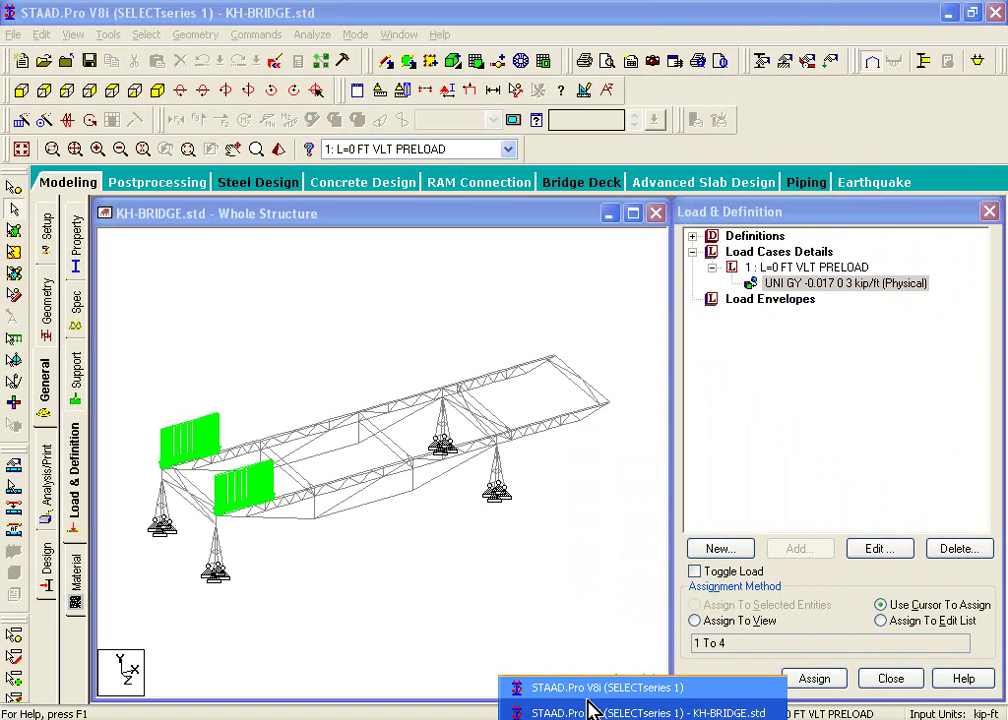
{"action": "left_click", "coordinate": [601, 712]}
Add a selfweight load in the Y direction with factor -1 to the L=0 FT VLT PRELOAD case
{"action": "left_click", "coordinate": [799, 268]}
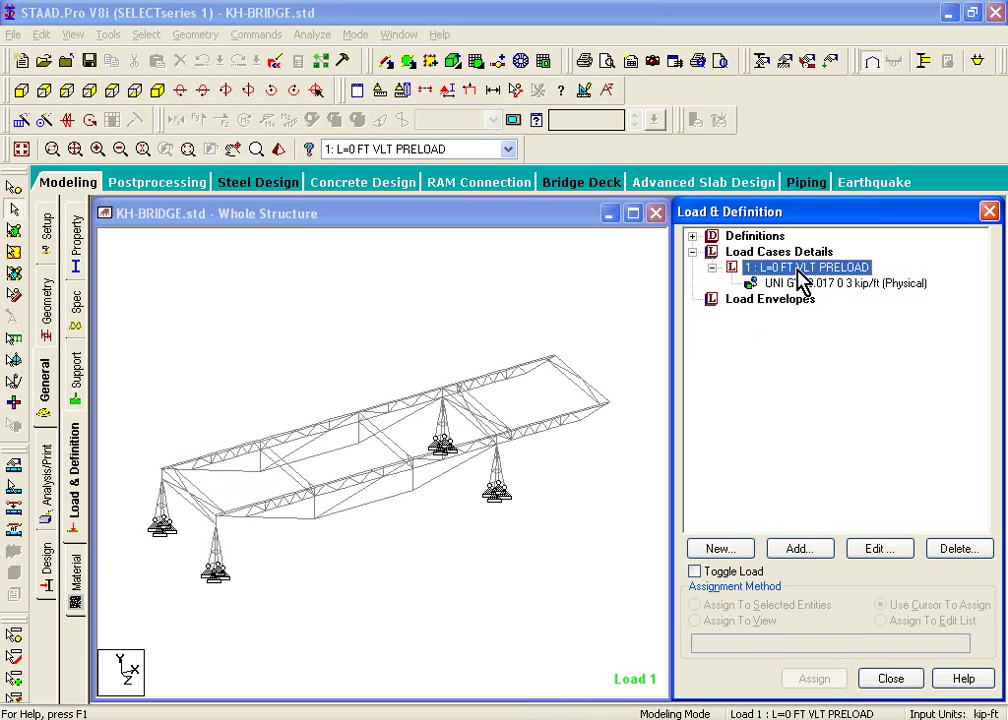
{"action": "left_click", "coordinate": [588, 719]}
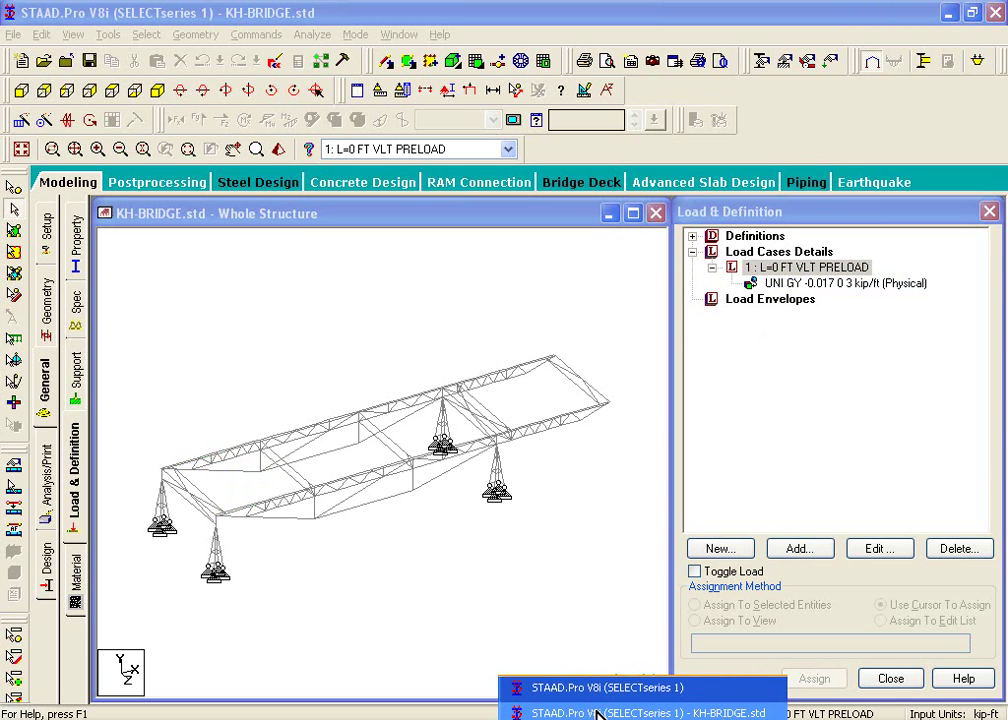
{"action": "left_click", "coordinate": [614, 690]}
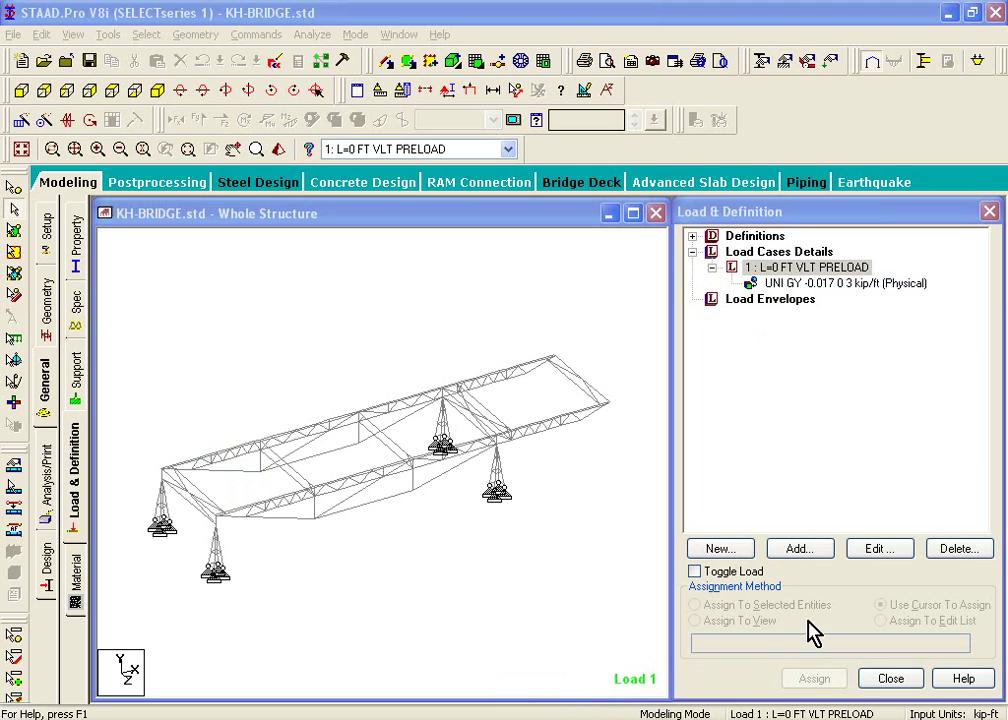
{"action": "left_click", "coordinate": [790, 551]}
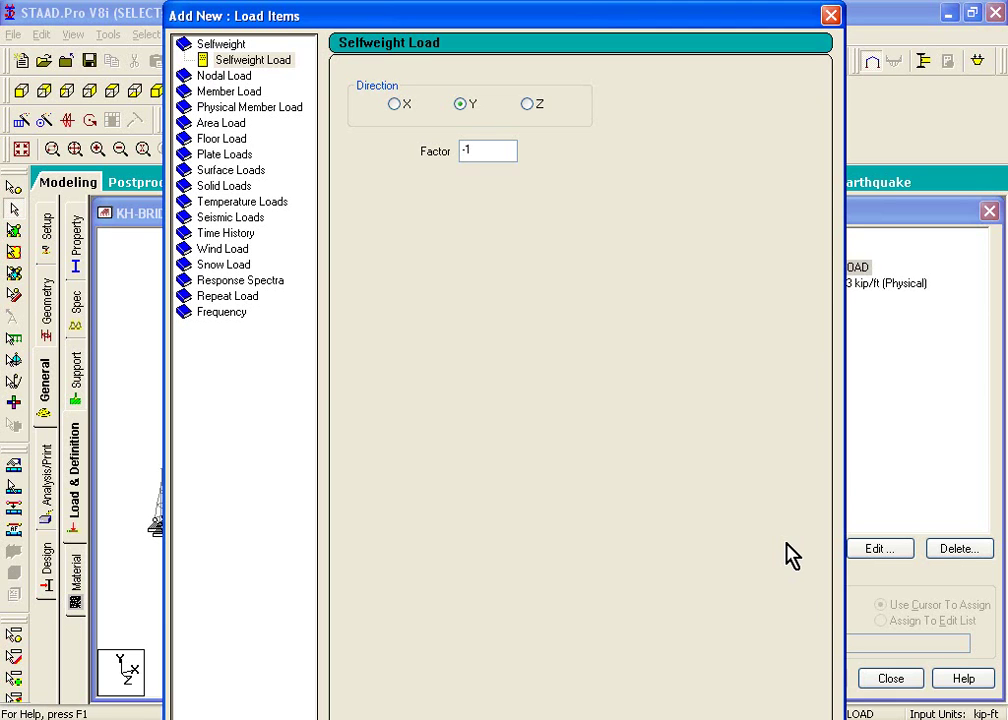
{"action": "left_click", "coordinate": [265, 62]}
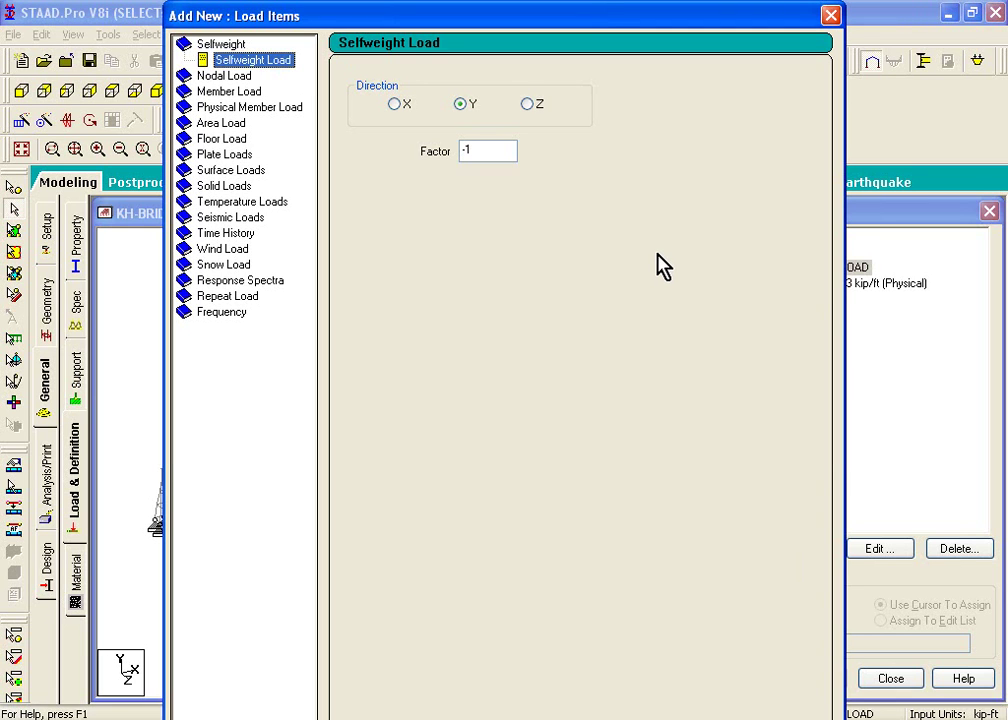
{"action": "key", "text": "Return"}
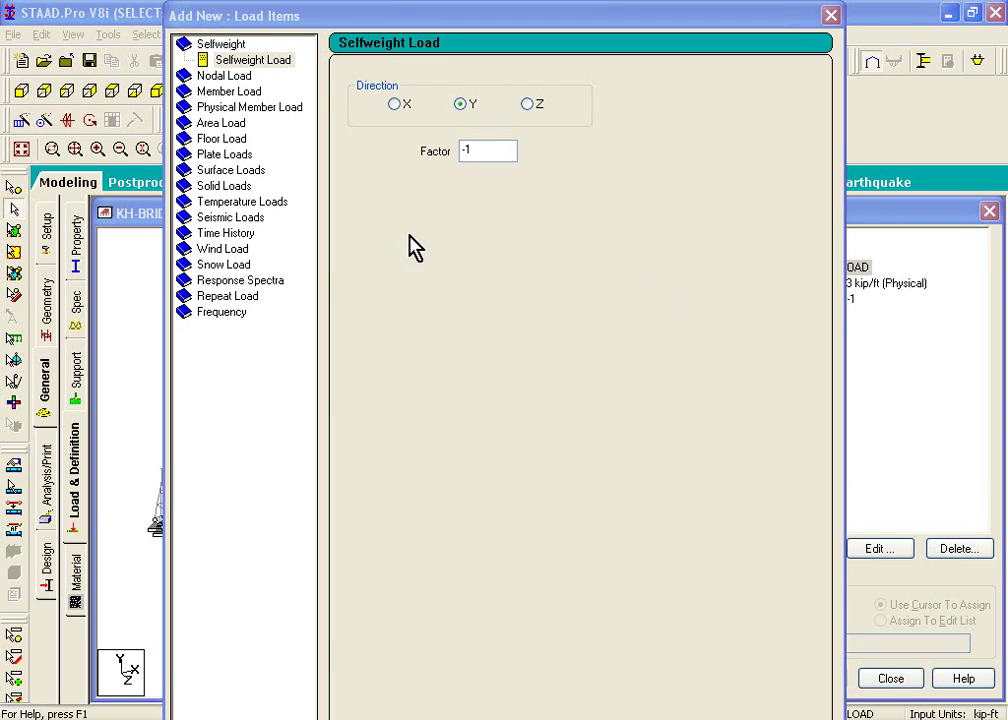
Choose Uniform Force under Physical Member Load as the new load item and save the modified structure
{"action": "left_click", "coordinate": [262, 29]}
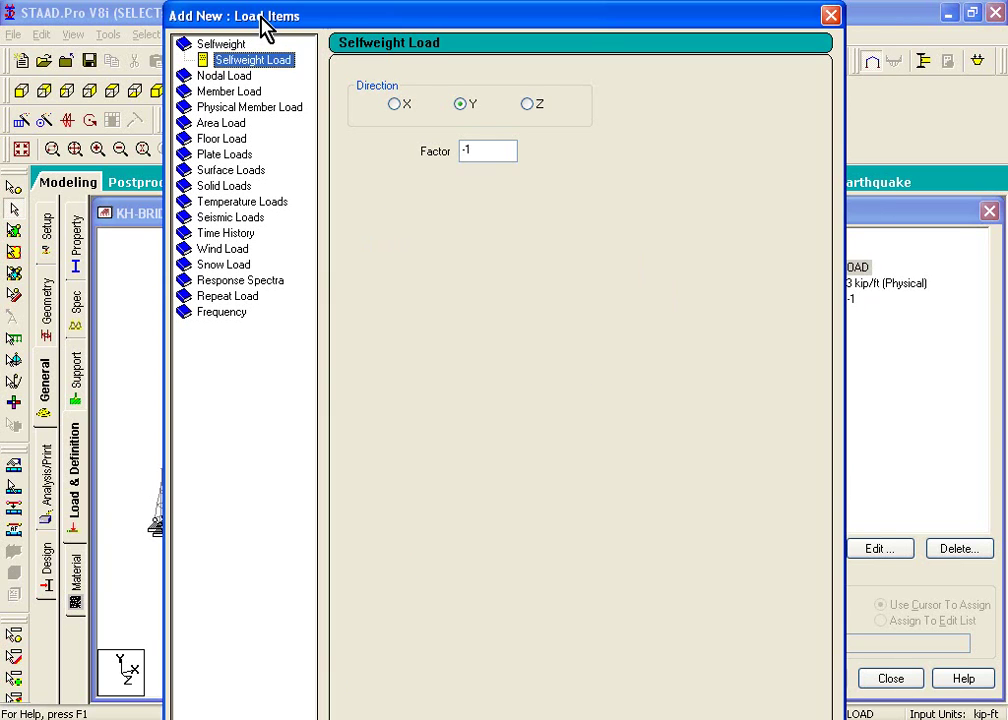
{"action": "left_click", "coordinate": [245, 107]}
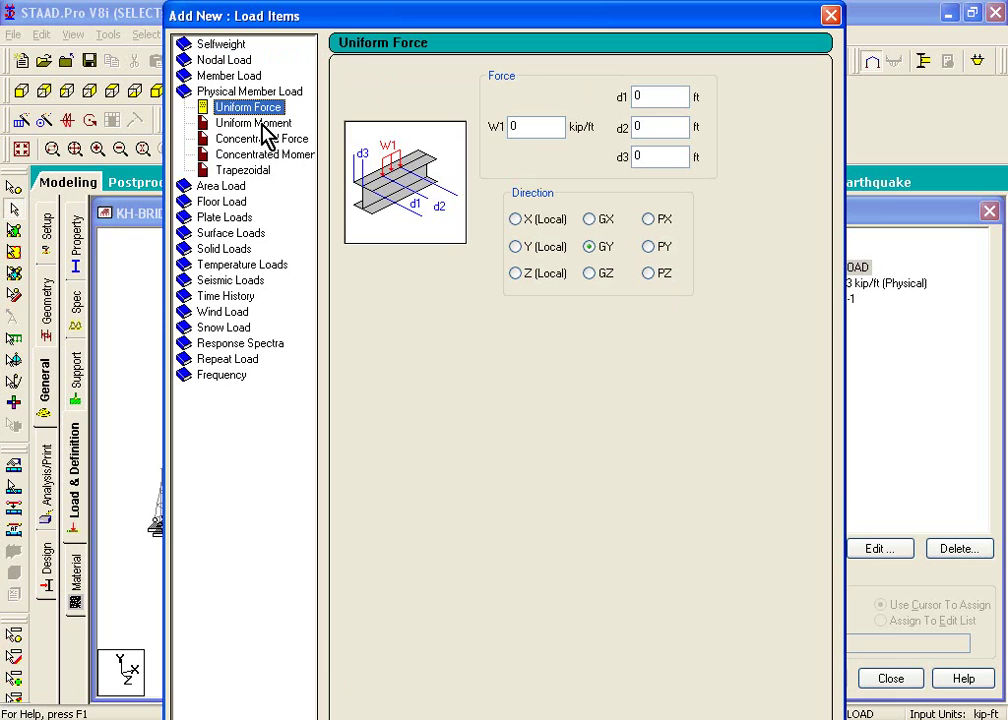
{"action": "left_click", "coordinate": [252, 122]}
{"action": "key", "text": "Tab"}
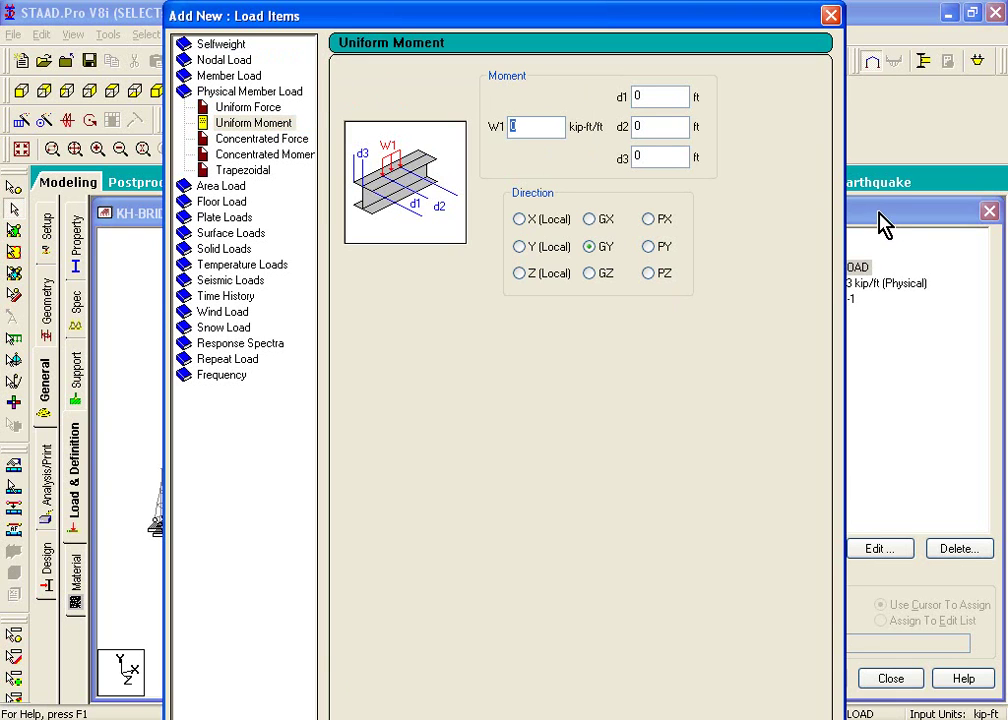
{"action": "left_click", "coordinate": [240, 107]}
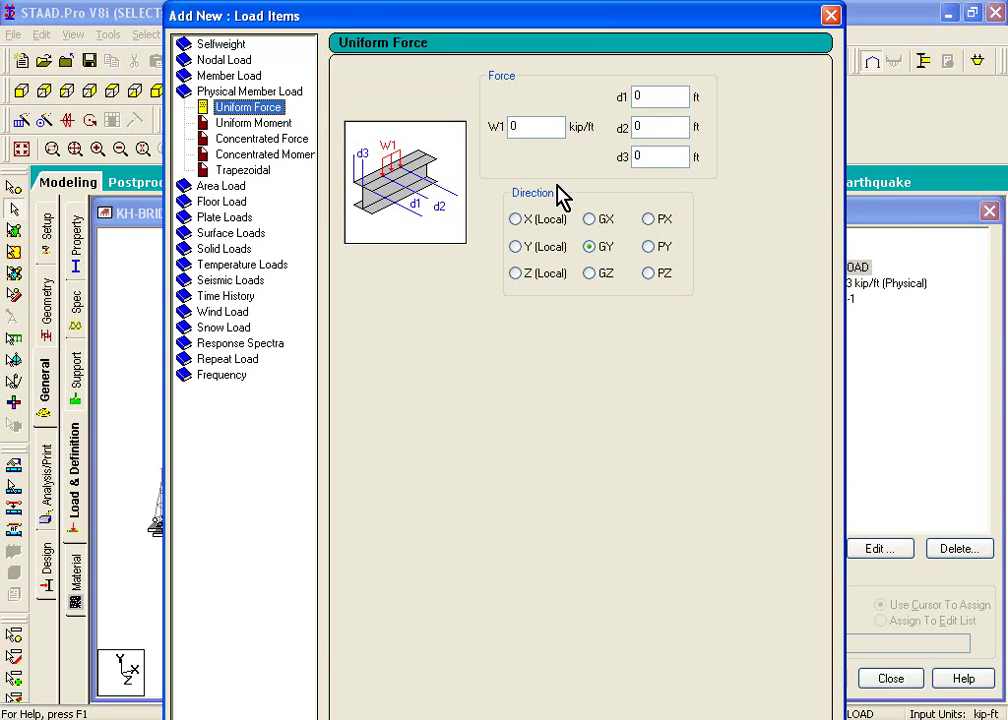
{"action": "key", "text": "Tab"}
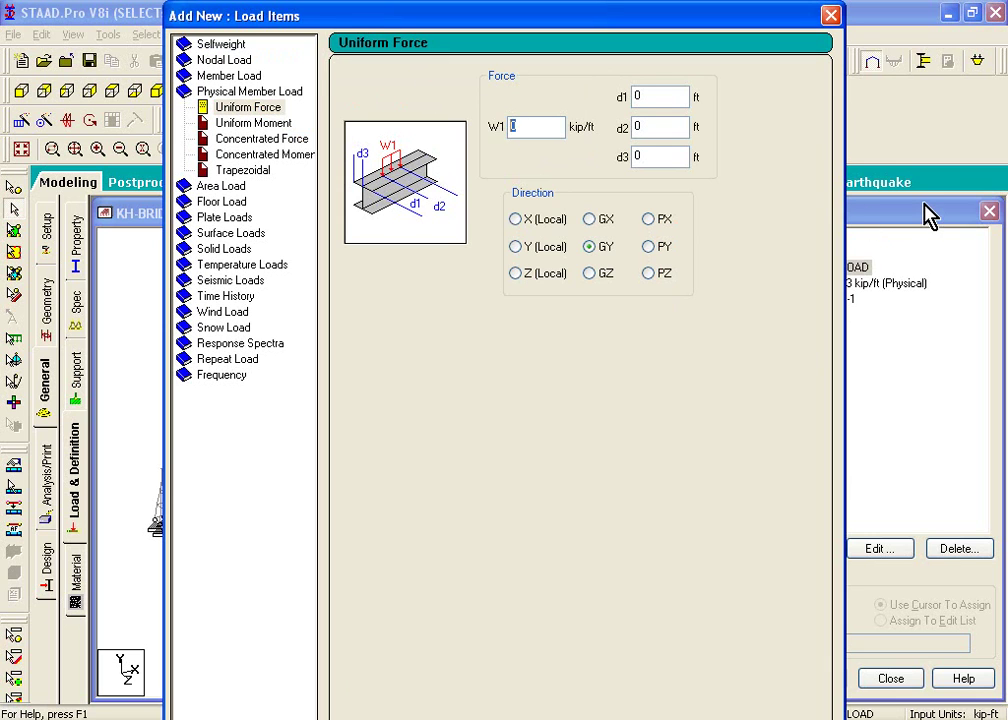
{"action": "type", "text": "-"}
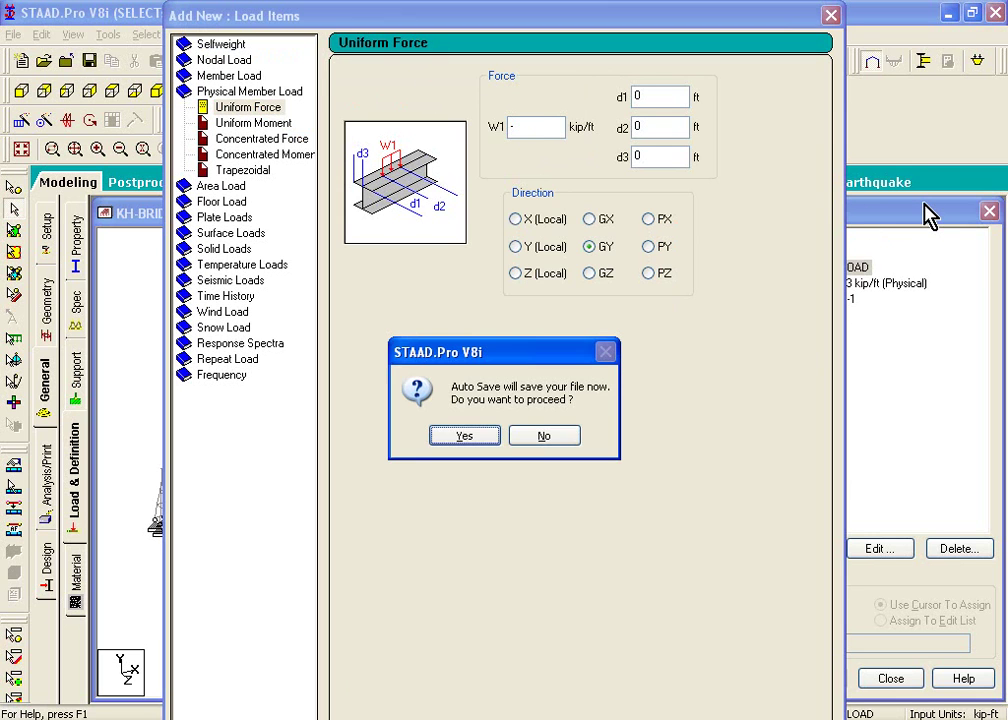
{"action": "left_click", "coordinate": [470, 435]}
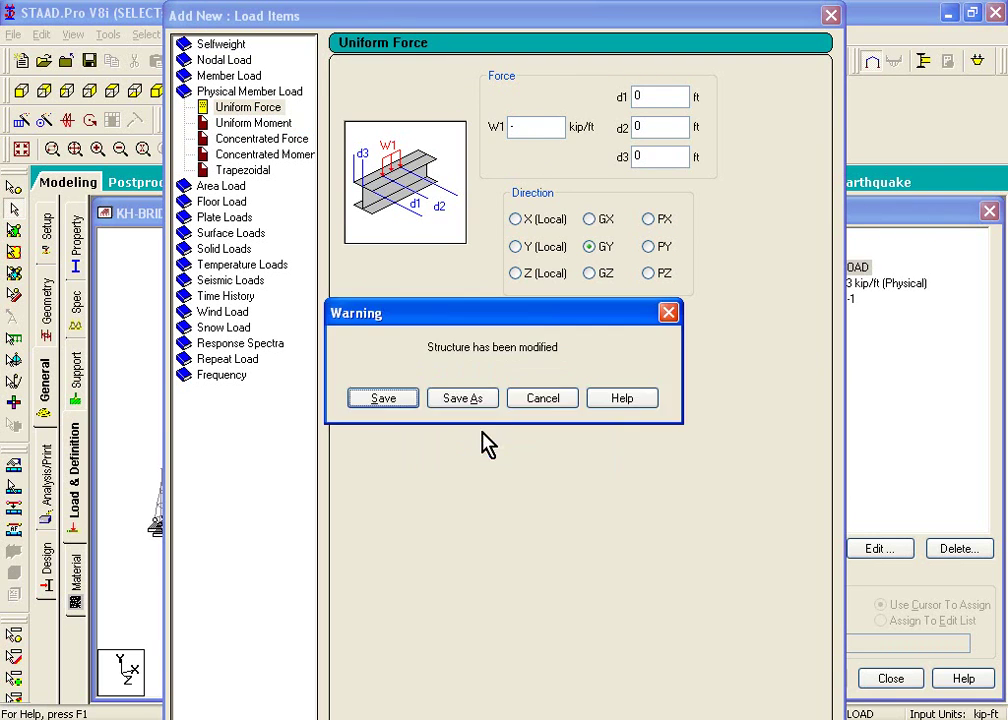
{"action": "left_click", "coordinate": [385, 402]}
Add a physical member uniform force of -0.0042 kip/ft in GY with d1 18 ft and d2 21 ft to the L=0 FT VLT PRELOAD case
{"action": "left_click", "coordinate": [538, 127]}
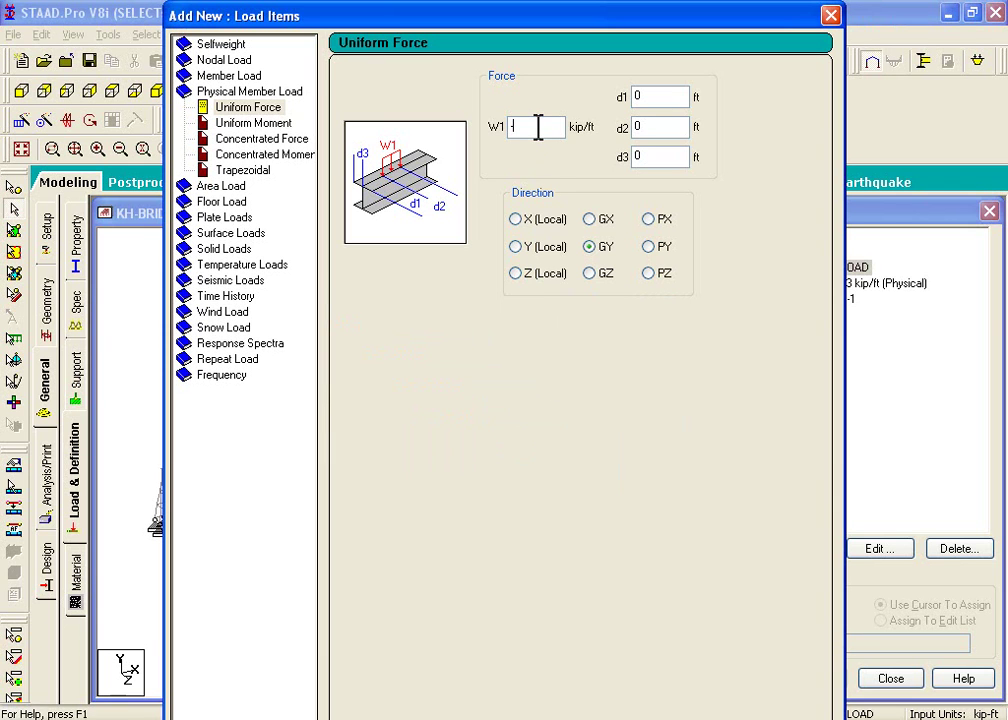
{"action": "type", "text": "0."}
{"action": "type", "text": "00"}
{"action": "type", "text": "02"}
{"action": "double_click", "coordinate": [640, 96]}
{"action": "type", "text": "18"}
{"action": "key", "text": "Tab"}
{"action": "type", "text": "21"}
{"action": "double_click", "coordinate": [652, 97]}
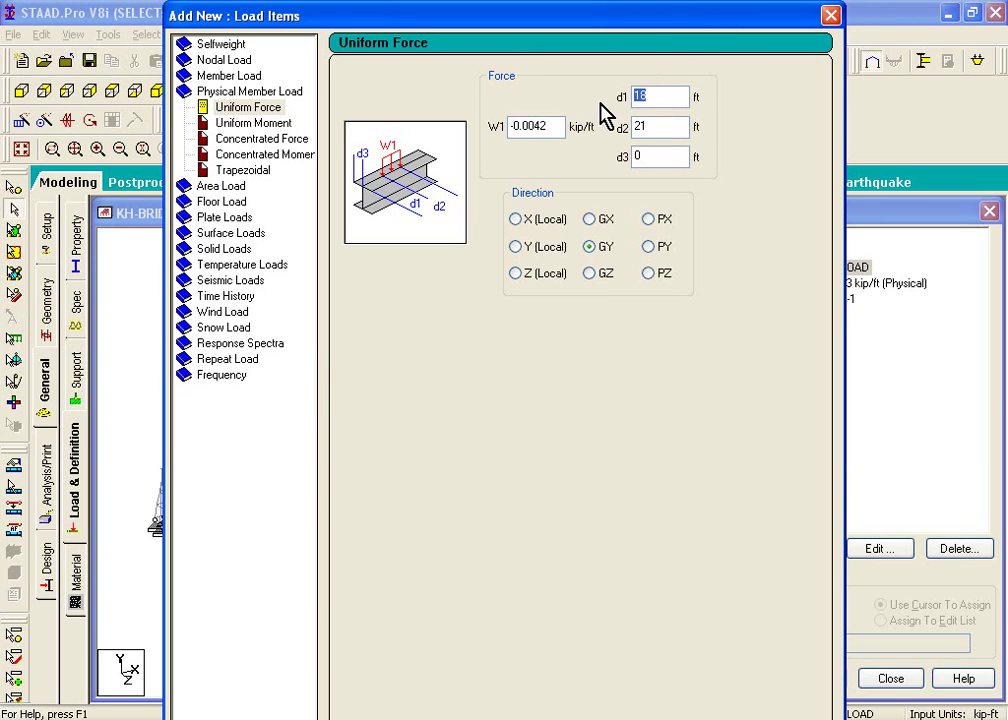
{"action": "key", "text": "Tab"}
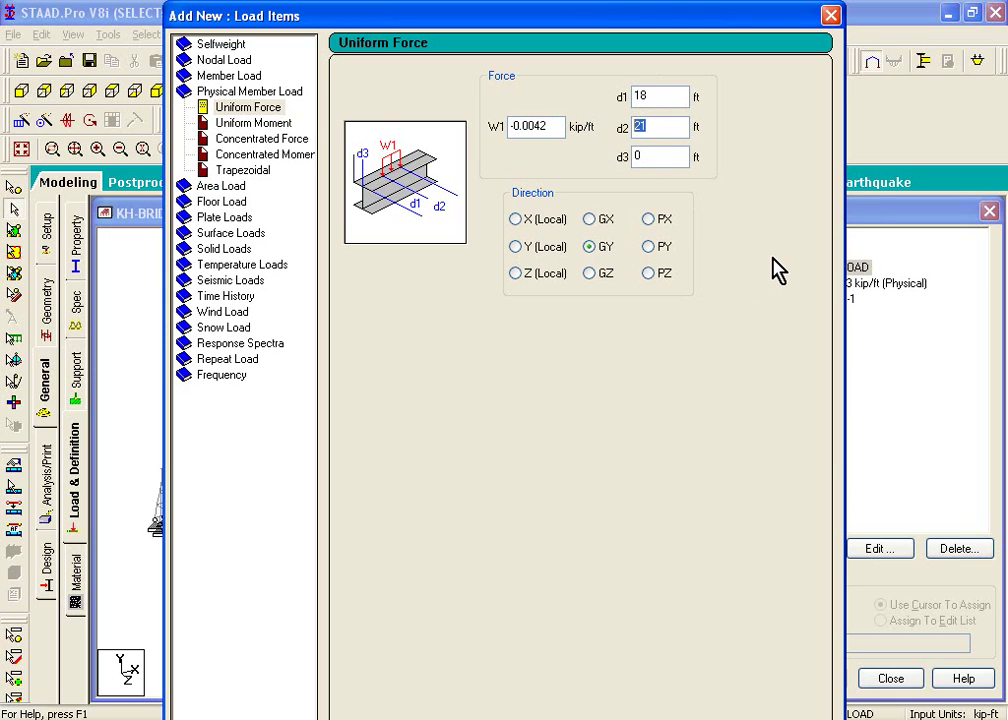
{"action": "key", "text": "Return"}
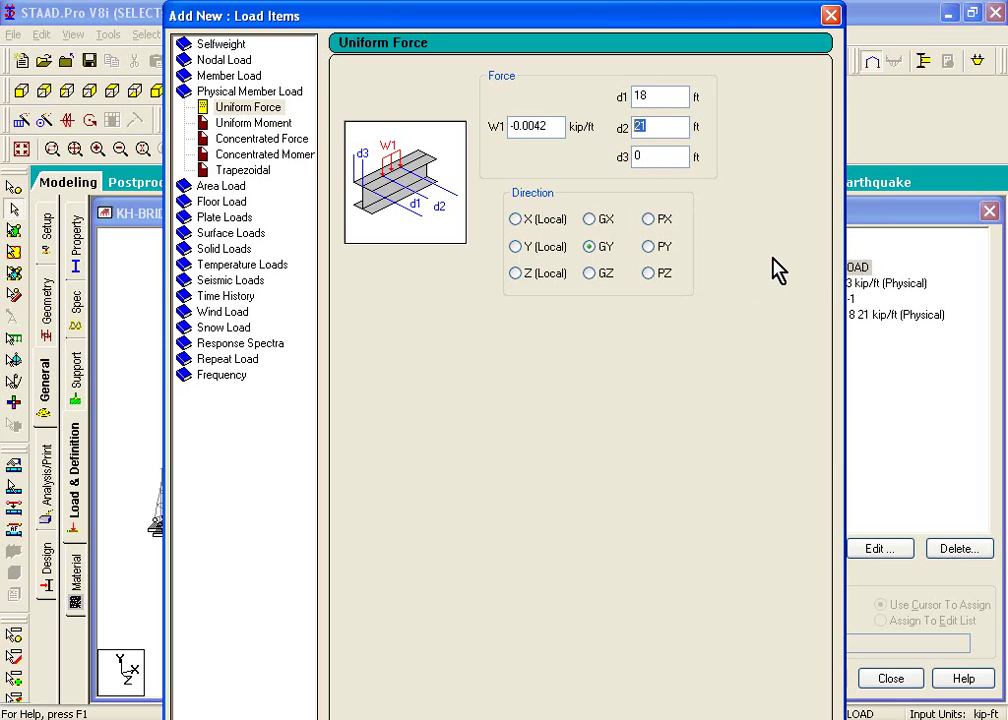
{"action": "left_click", "coordinate": [831, 15]}
Assign the SELFWEIGHT Y -1 load to the whole structure with the Assign To View method
{"action": "left_click", "coordinate": [812, 299]}
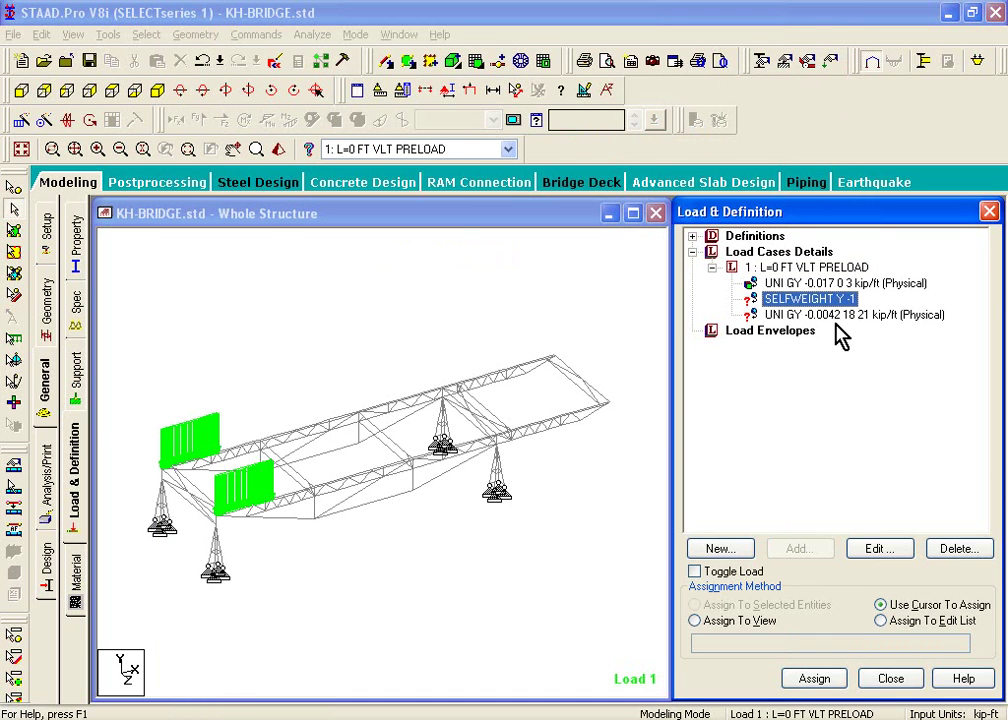
{"action": "left_click", "coordinate": [740, 620]}
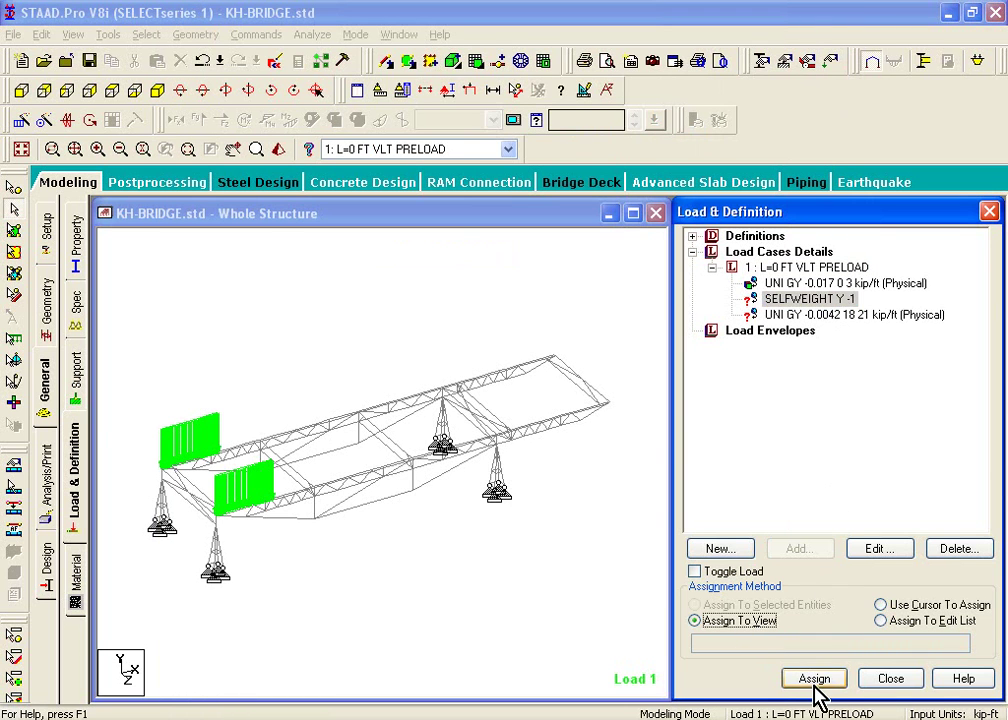
{"action": "left_click", "coordinate": [814, 679]}
{"action": "left_click", "coordinate": [635, 673]}
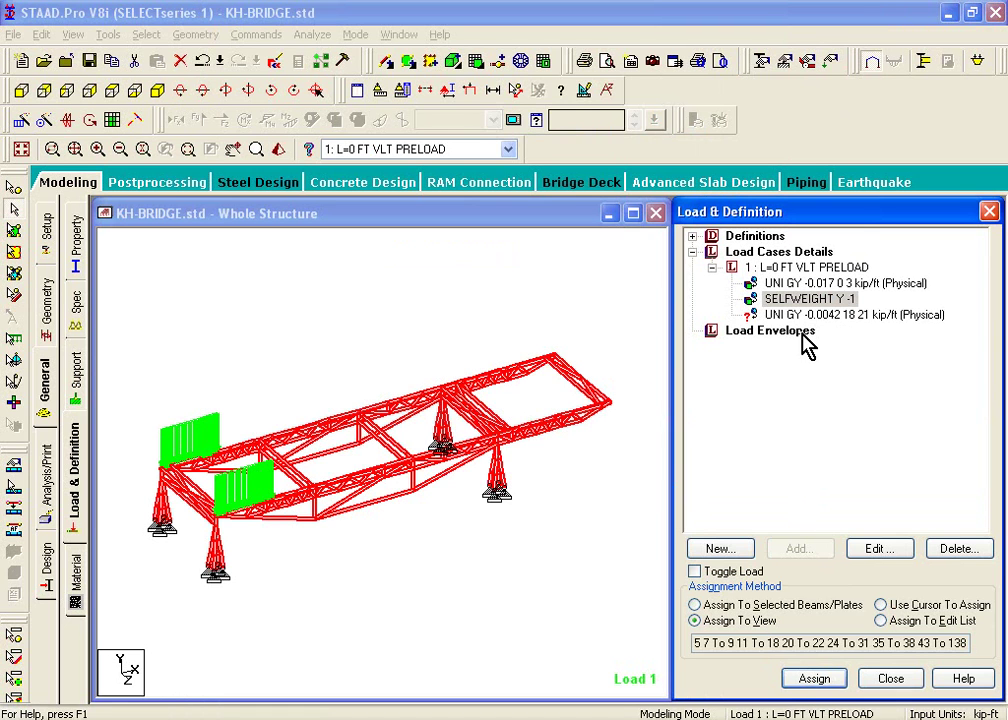
Assign the -0.0042 kip/ft uniform physical member load to the view
{"action": "left_click", "coordinate": [803, 316]}
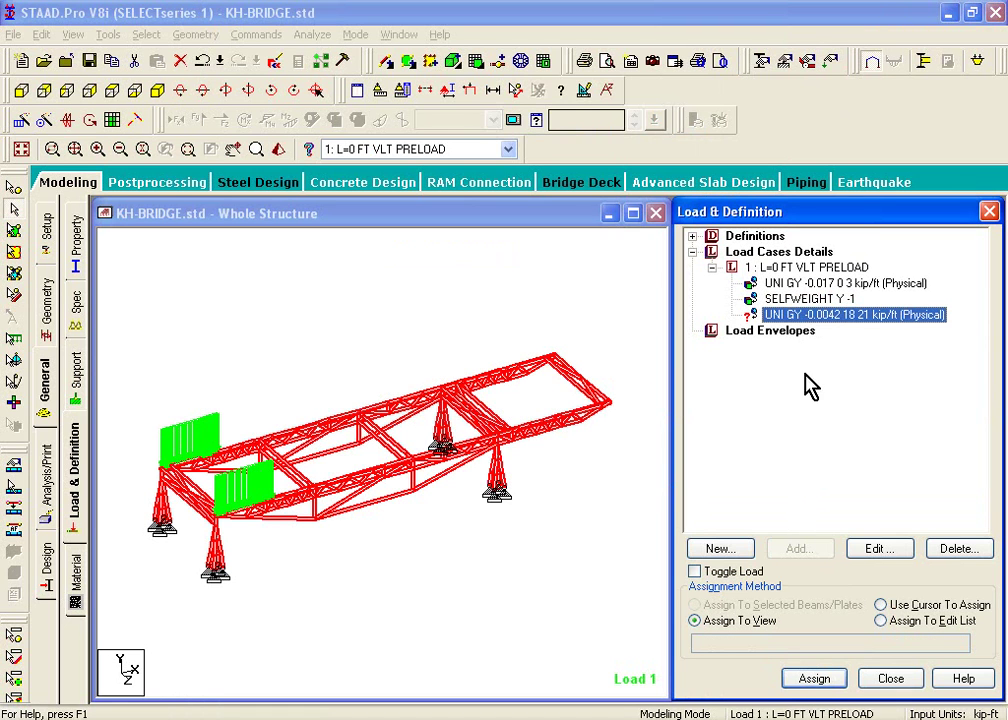
{"action": "left_click", "coordinate": [814, 679]}
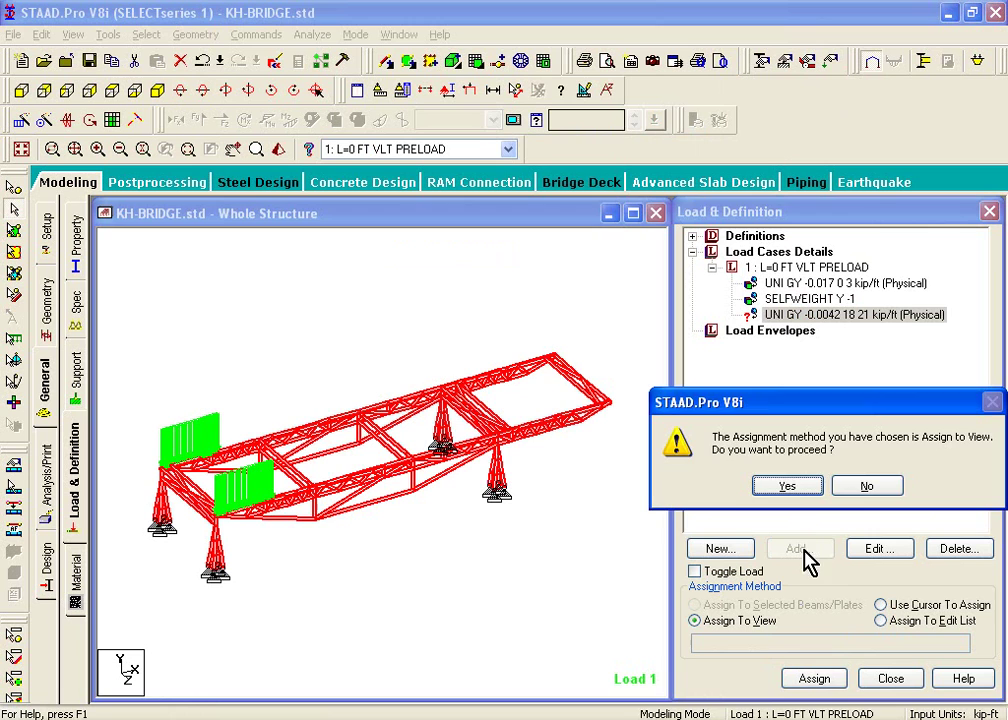
{"action": "left_click", "coordinate": [797, 487]}
Check on the model how the selfweight and the two uniform loads of the L=0 FT VLT PRELOAD case are assigned
{"action": "left_click", "coordinate": [826, 284]}
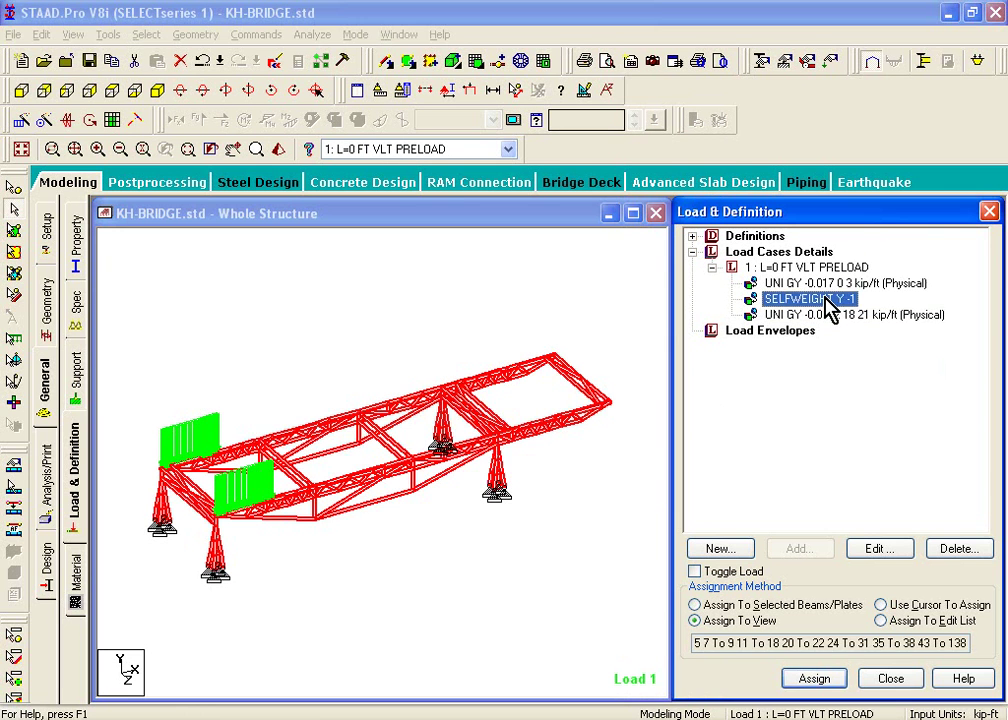
{"action": "left_click", "coordinate": [824, 299]}
{"action": "left_click", "coordinate": [824, 314]}
{"action": "left_click", "coordinate": [612, 299]}
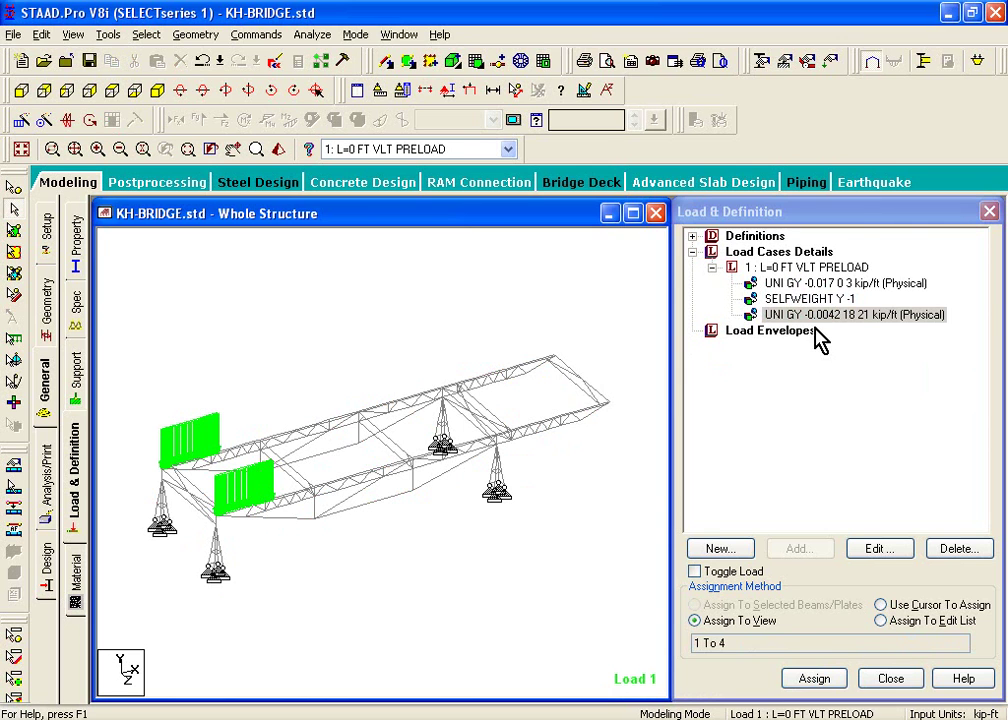
{"action": "left_click", "coordinate": [824, 285]}
{"action": "left_click", "coordinate": [601, 347]}
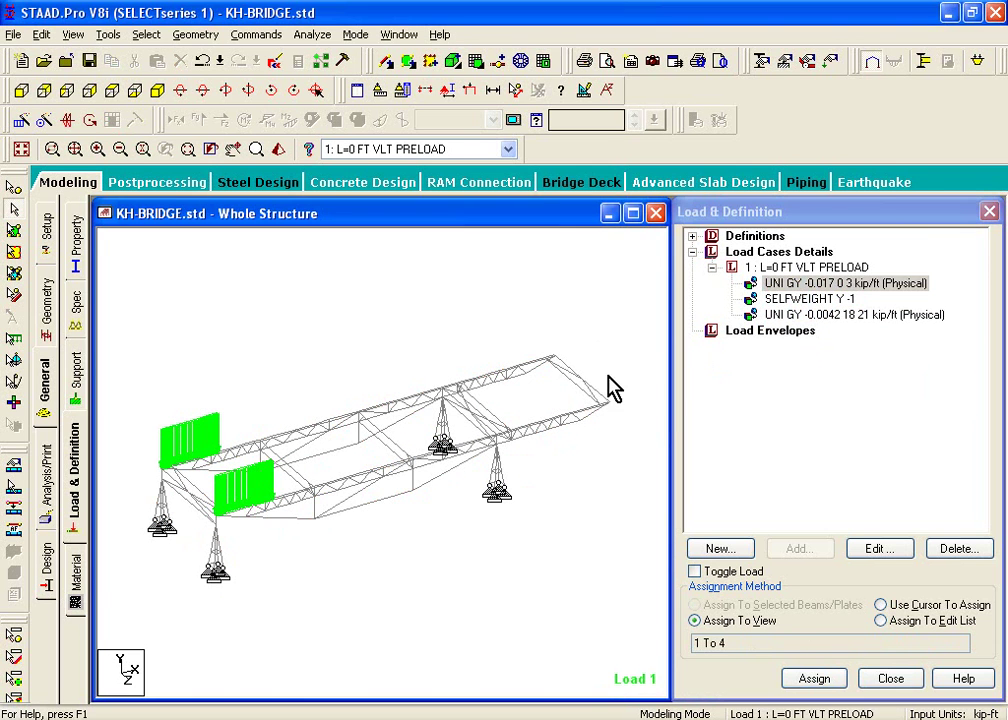
{"action": "left_click", "coordinate": [748, 316]}
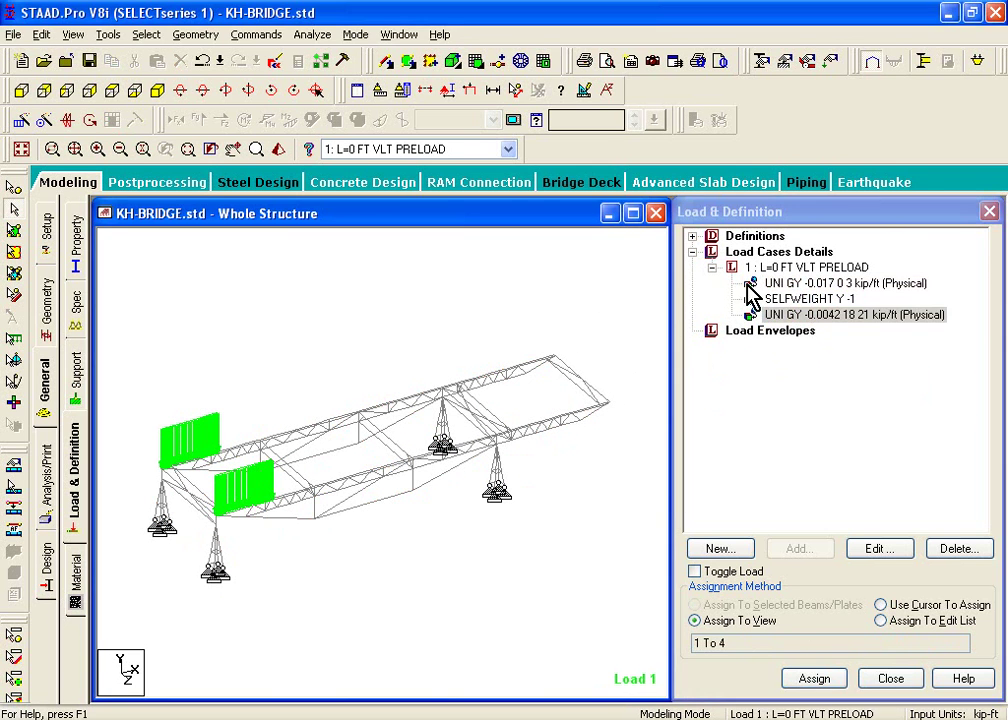
{"action": "left_click", "coordinate": [778, 253]}
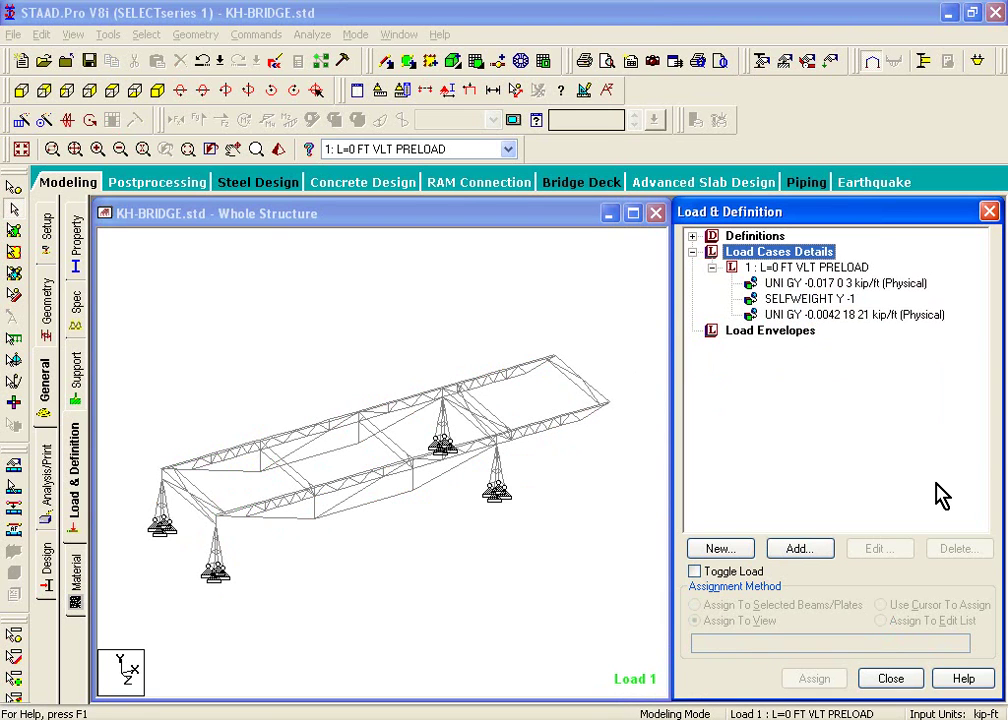
Switch through the other open windows and return to the KH-BRIDGE model in STAAD.Pro
{"action": "key", "text": "alt+Tab"}
{"action": "key", "text": "alt+Tab"}
{"action": "key", "text": "alt+Tab"}
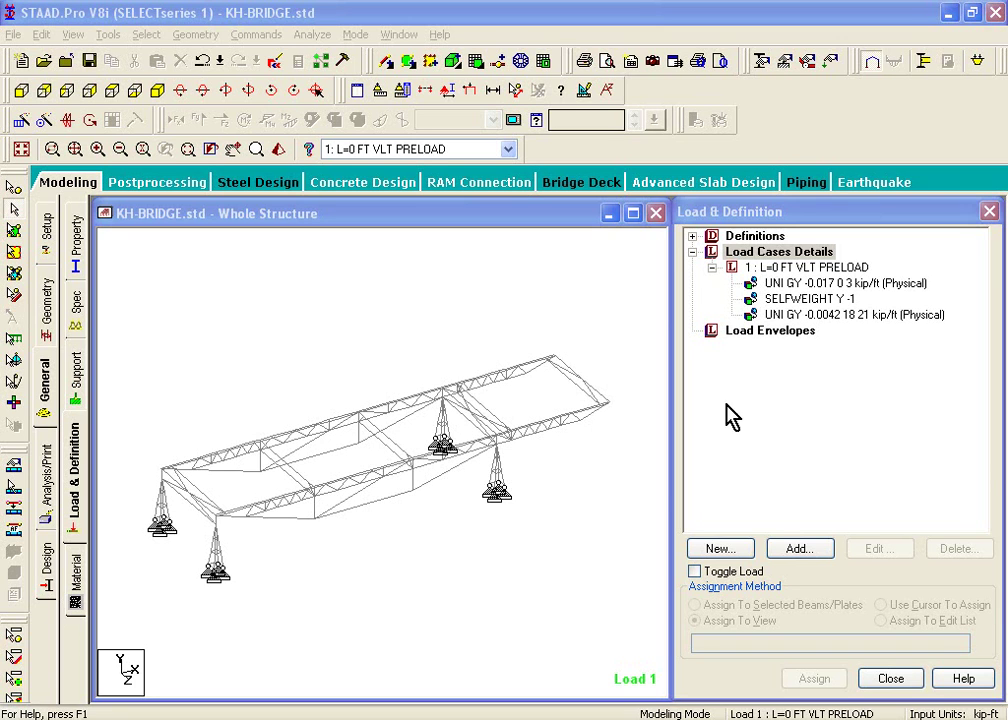
Add primary load case 2 with loading type None and the title "L=0 ft VLT STEP 1"
{"action": "left_click", "coordinate": [713, 255]}
{"action": "left_click", "coordinate": [797, 545]}
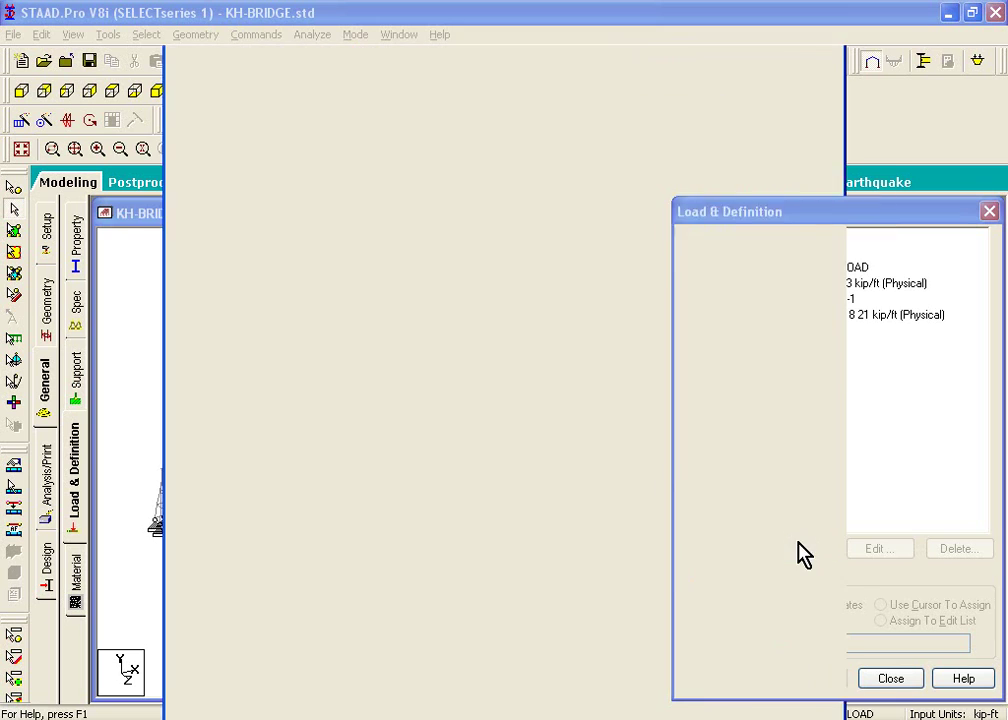
{"action": "left_click_drag", "start_coordinate": [477, 335], "coordinate": [273, 330]}
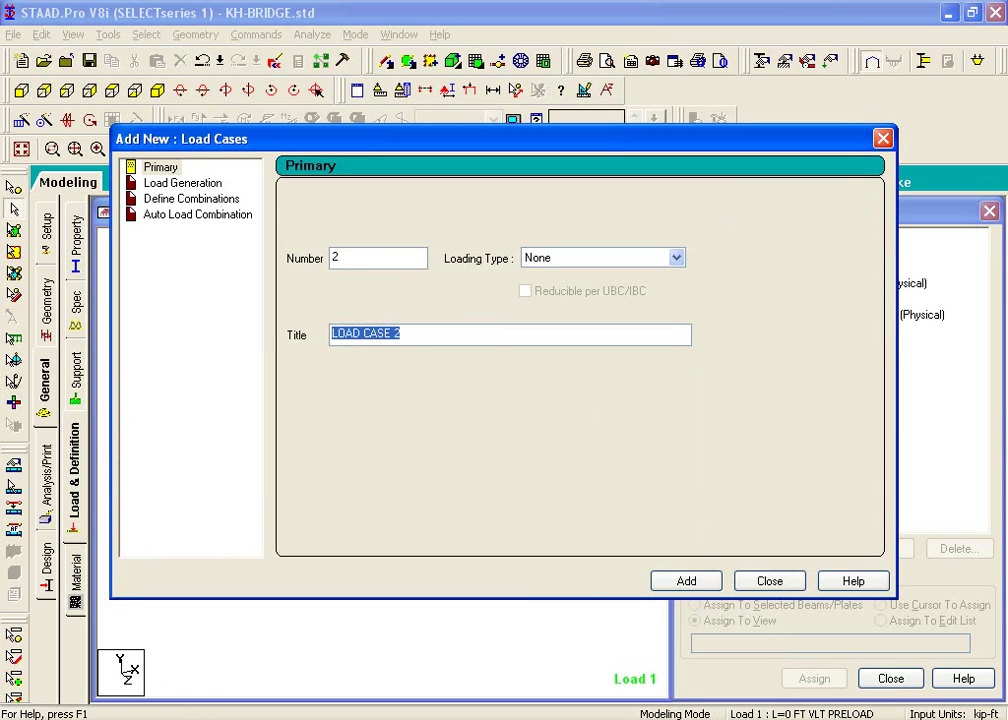
{"action": "key", "text": "BackSpace"}
{"action": "key", "text": "Caps_Lock"}
{"action": "key", "text": "Caps_Lock"}
{"action": "type", "text": "L"}
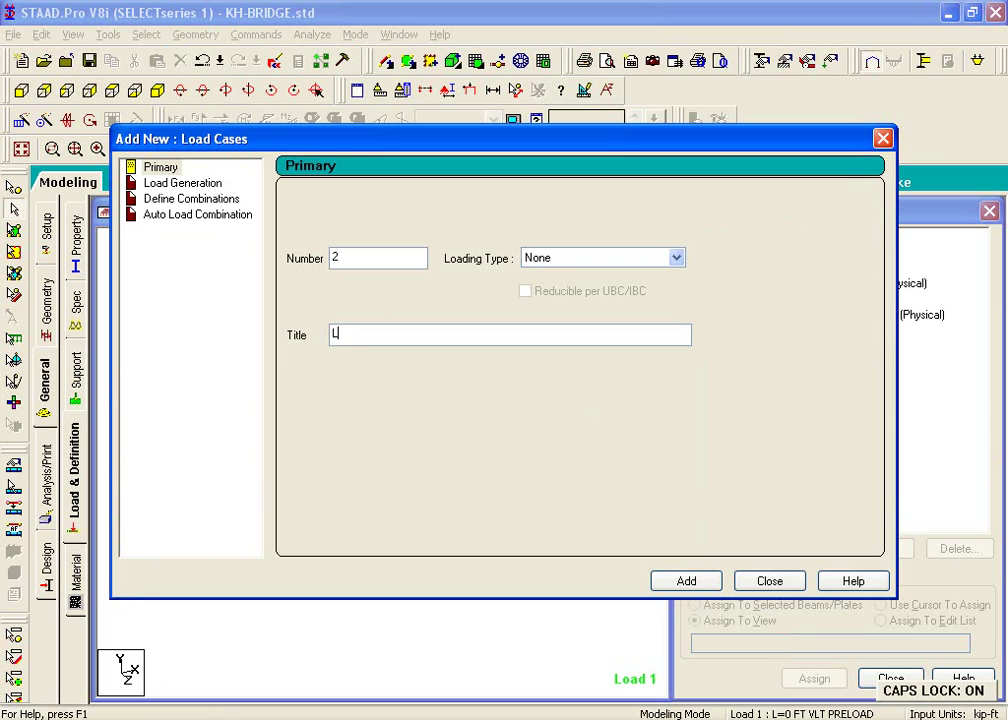
{"action": "type", "text": "=0"}
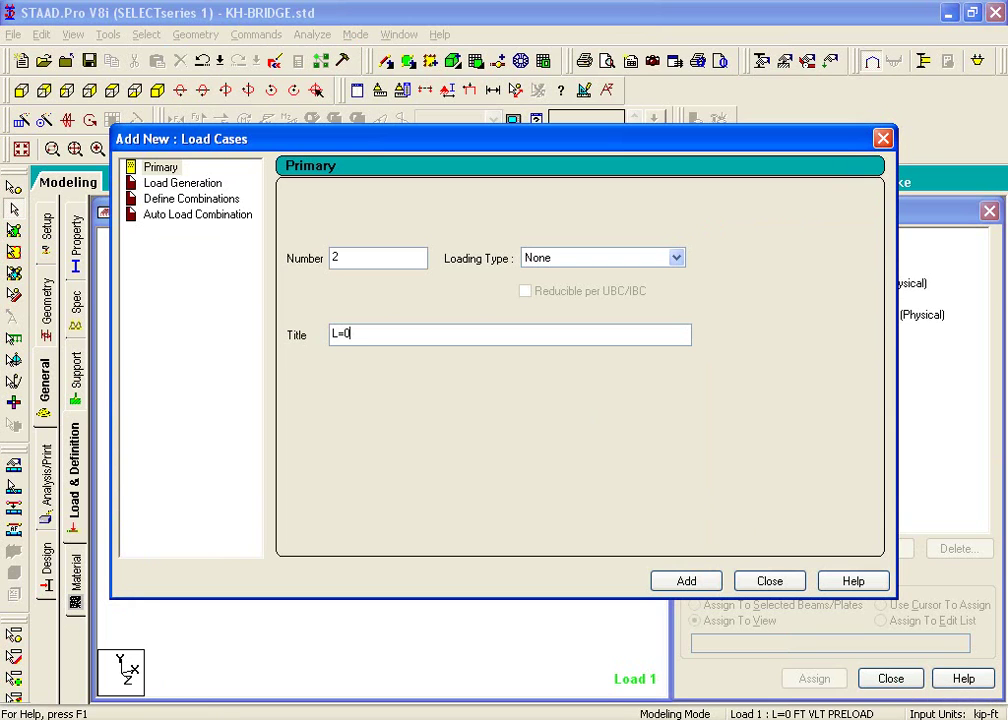
{"action": "type", "text": " FT"}
{"action": "key", "text": "BackSpace"}
{"action": "key", "text": "BackSpace"}
{"action": "key", "text": "Caps_Lock"}
{"action": "type", "text": "ft"}
{"action": "key", "text": "Caps_Lock"}
{"action": "type", "text": "VLT "}
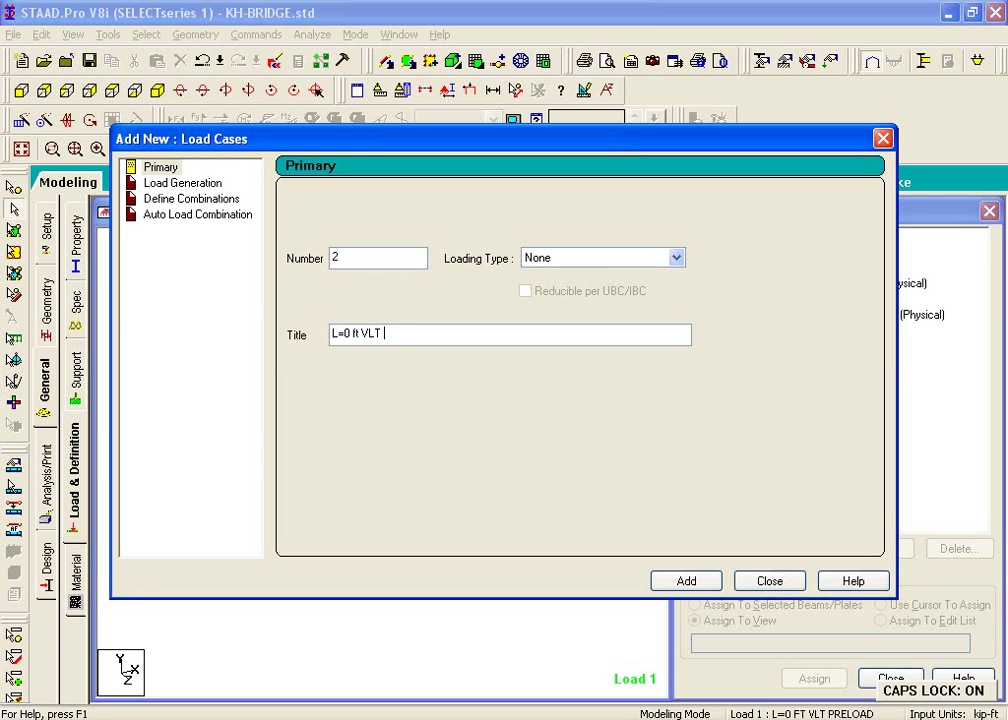
{"action": "type", "text": "STEP 1"}
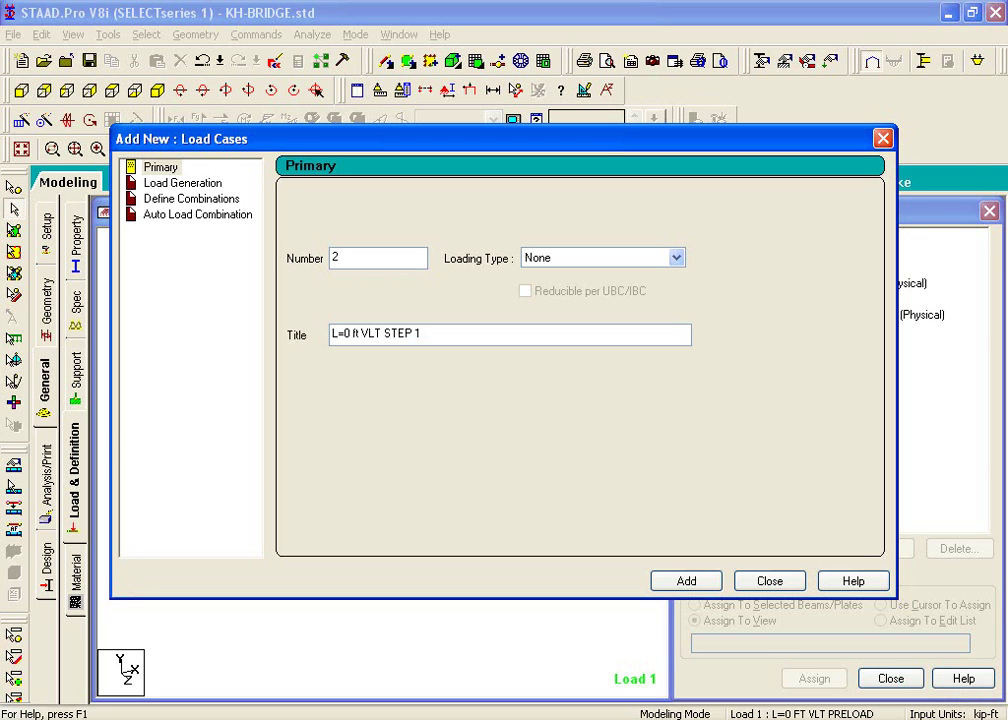
{"action": "left_click", "coordinate": [686, 581]}
Add primary load case 3 titled "L=0 ft VLT STEP 2" and finish creating load cases
{"action": "left_click_drag", "start_coordinate": [470, 333], "coordinate": [272, 330]}
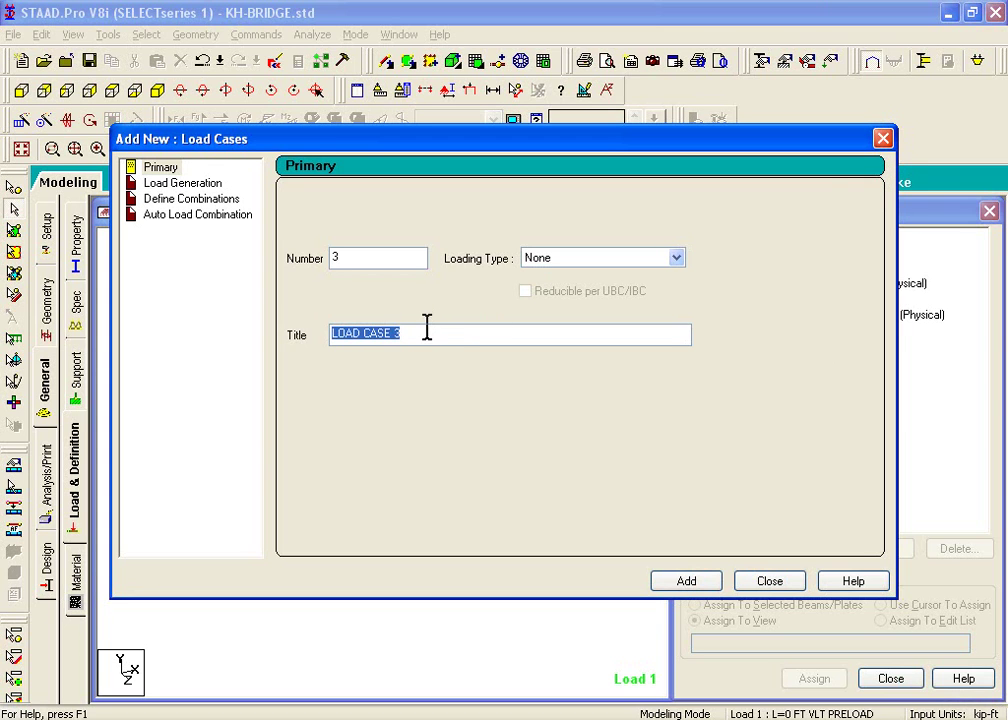
{"action": "type", "text": "L"}
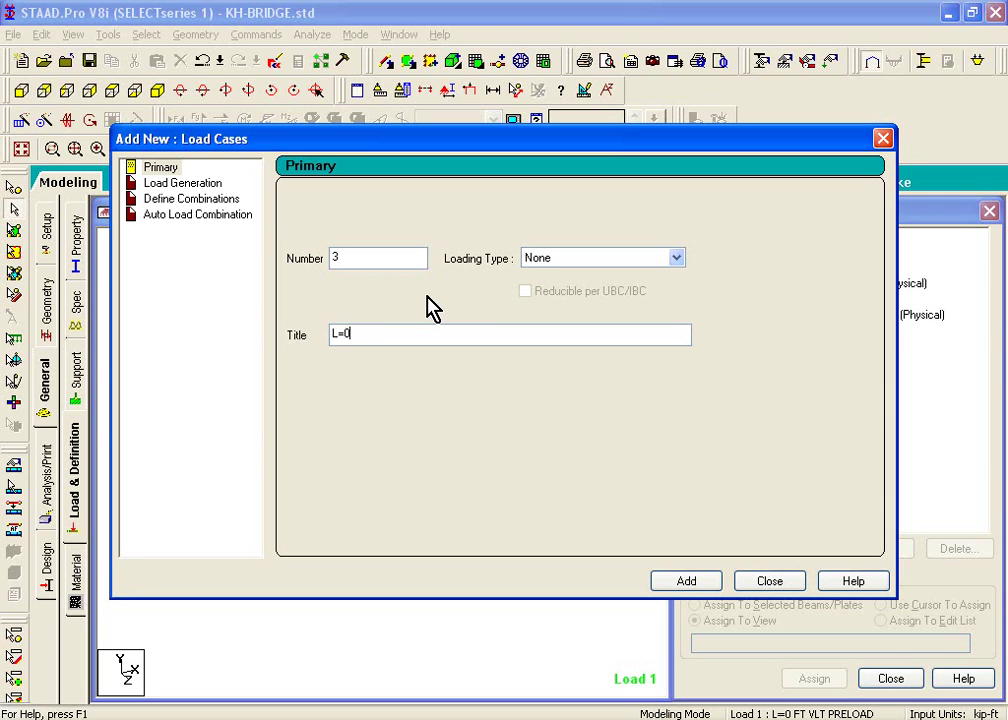
{"action": "type", "text": "=0"}
{"action": "key", "text": "Caps_Lock"}
{"action": "type", "text": "ft"}
{"action": "key", "text": "Caps_Lock"}
{"action": "type", "text": "VLT STEP 2"}
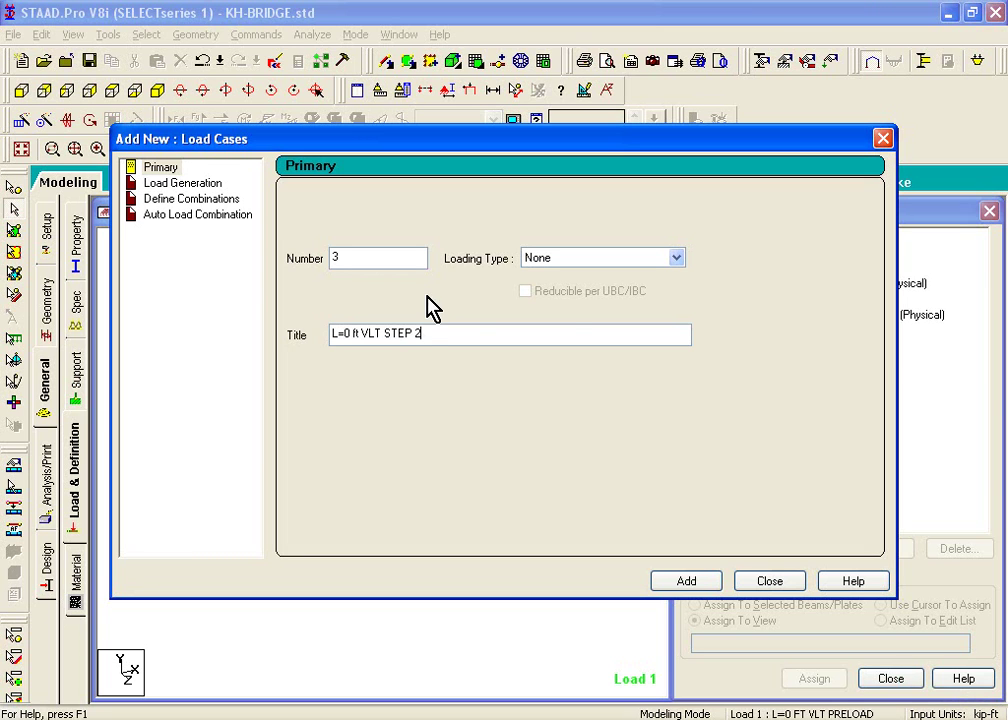
{"action": "left_click", "coordinate": [695, 586]}
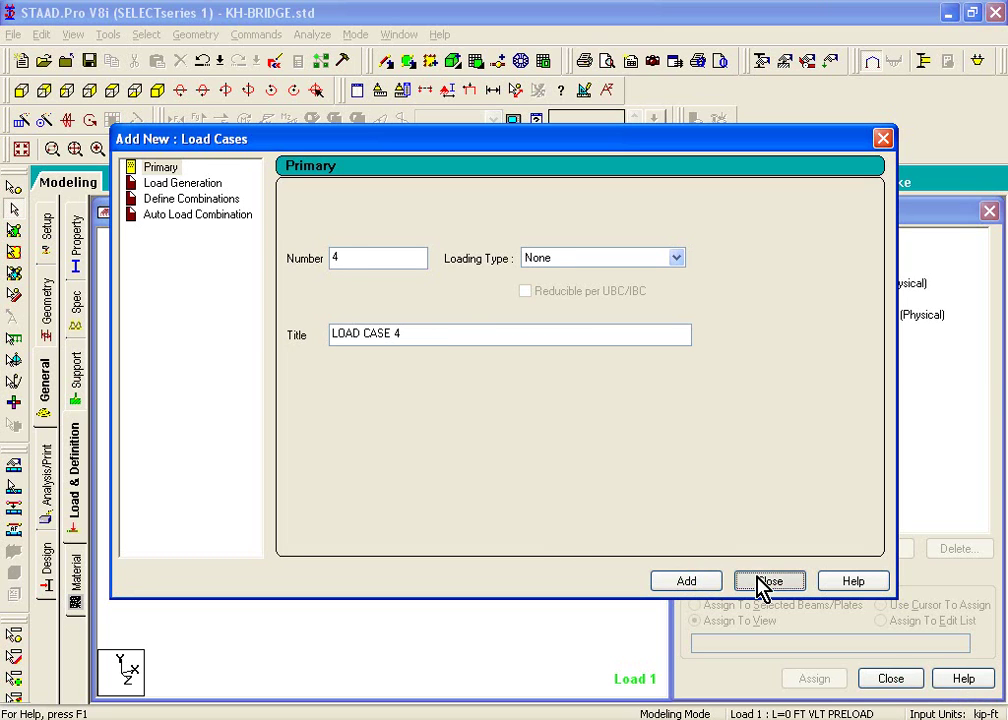
{"action": "left_click", "coordinate": [766, 584]}
Add a selfweight load in the Y direction with factor -1 to load case 2, L=0 ft VLT STEP 1
{"action": "left_click", "coordinate": [790, 331]}
{"action": "left_click", "coordinate": [800, 299]}
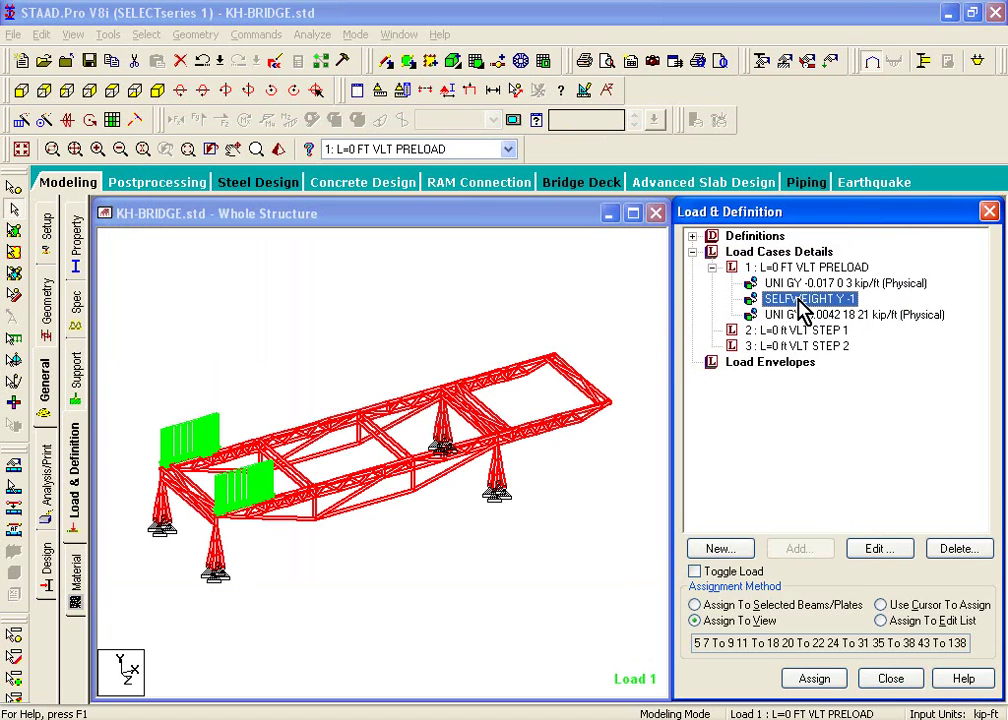
{"action": "left_click", "coordinate": [797, 315]}
{"action": "left_click", "coordinate": [795, 330]}
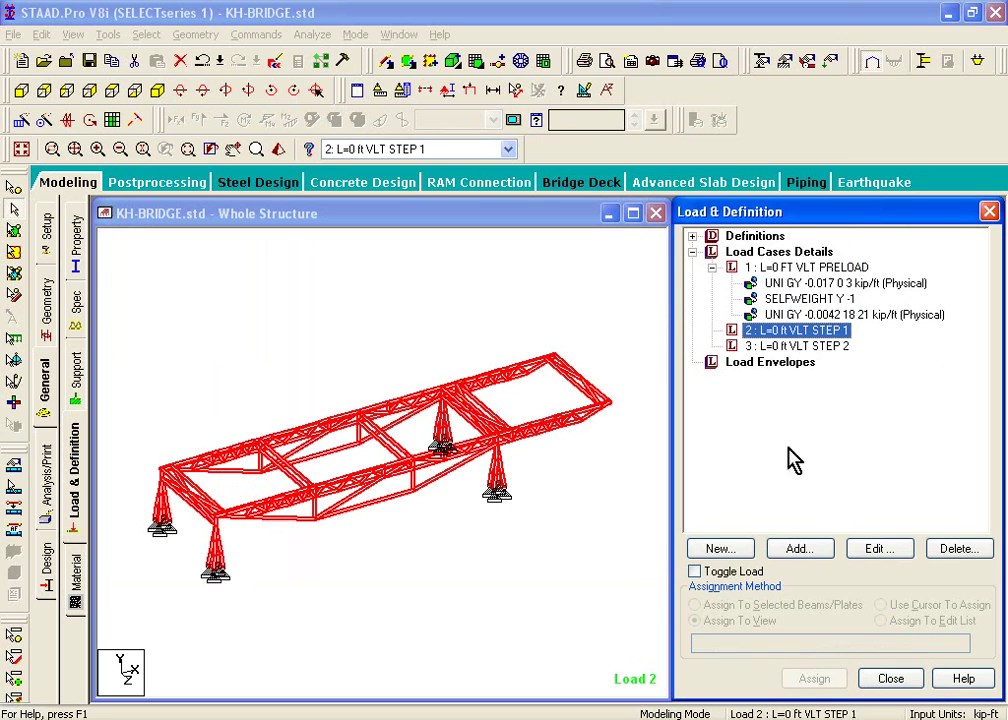
{"action": "left_click", "coordinate": [800, 549]}
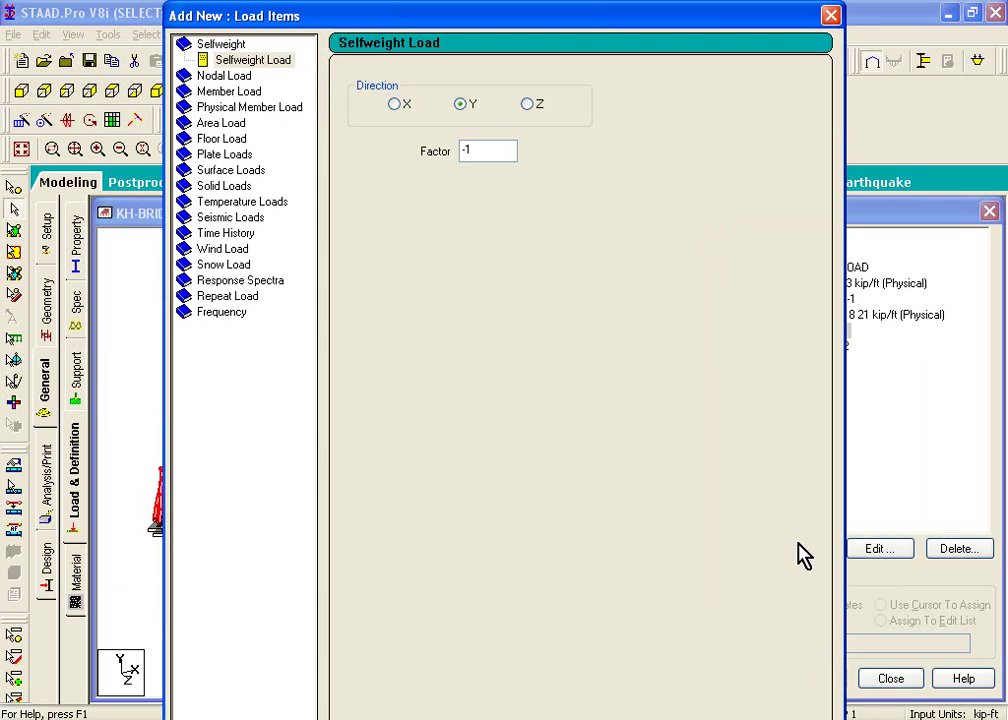
{"action": "left_click", "coordinate": [262, 60]}
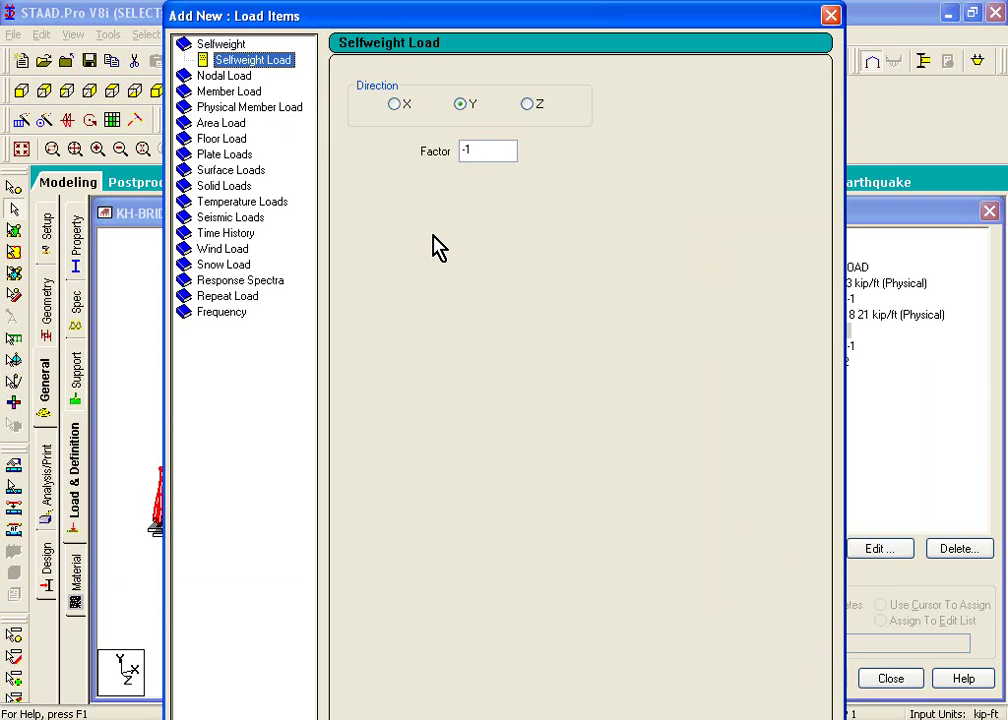
Add a physical member uniform force of -0.15 kip/ft in GY from 0 to 3 ft to load case 2
{"action": "left_click", "coordinate": [234, 107]}
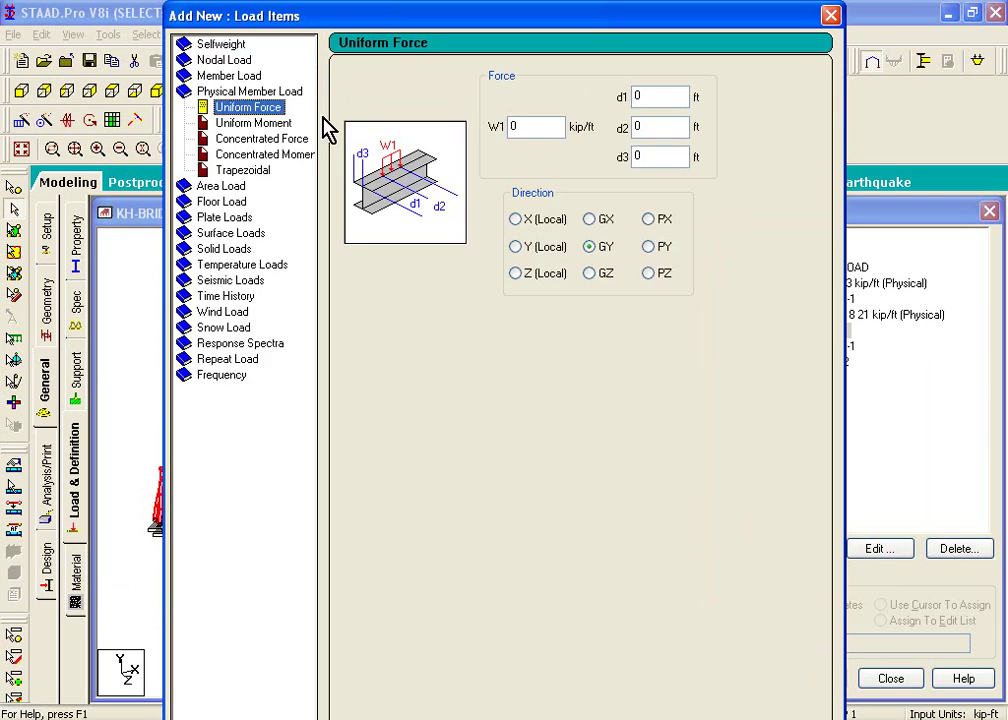
{"action": "key", "text": "Tab"}
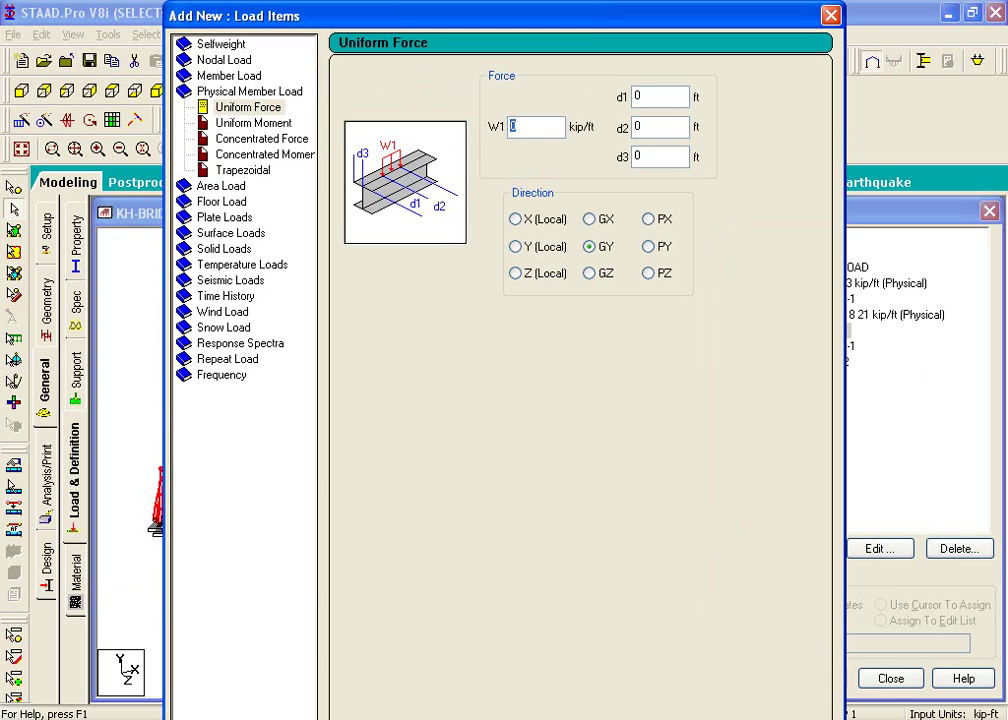
{"action": "type", "text": "-0.15"}
{"action": "double_click", "coordinate": [660, 126]}
{"action": "type", "text": "3"}
Add a second physical member uniform force of -0.0042 kip/ft in GY from 18 to 21 ft to load case 2 and finish adding items
{"action": "left_click", "coordinate": [562, 132]}
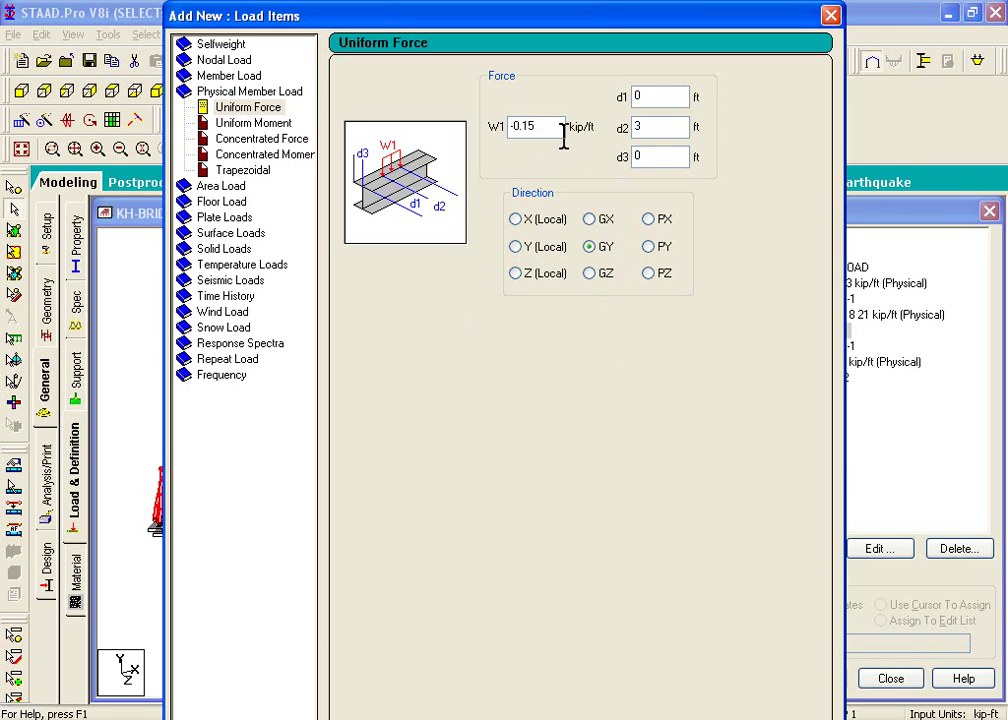
{"action": "key", "text": "BackSpace"}
{"action": "type", "text": "42"}
{"action": "double_click", "coordinate": [652, 97]}
{"action": "type", "text": "18"}
{"action": "key", "text": "Tab"}
{"action": "key", "text": "Return"}
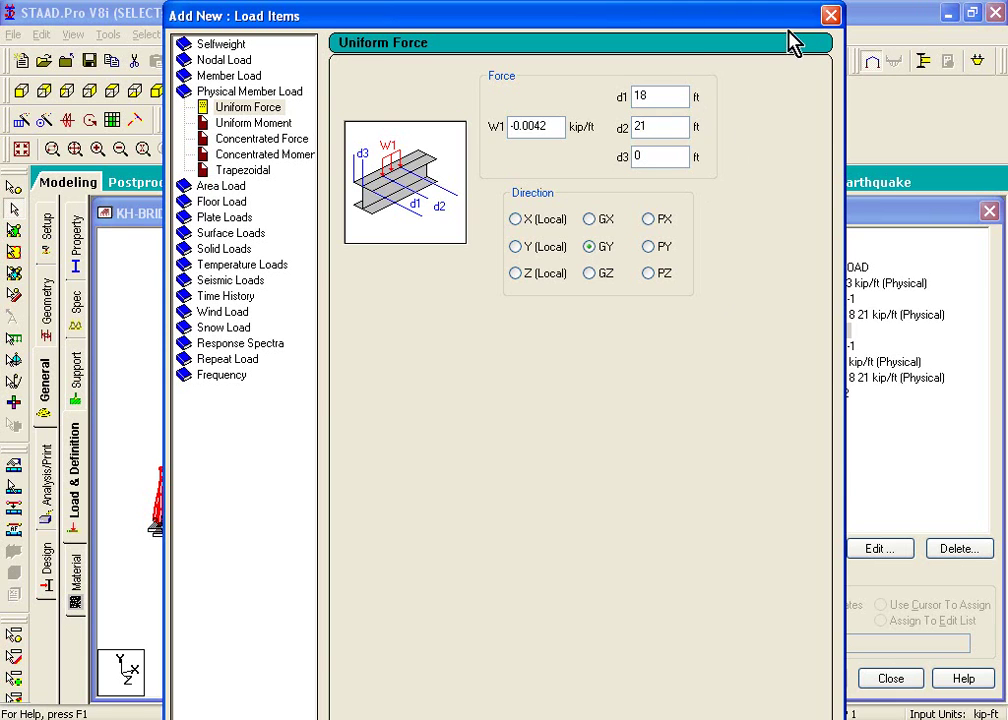
{"action": "left_click", "coordinate": [831, 17]}
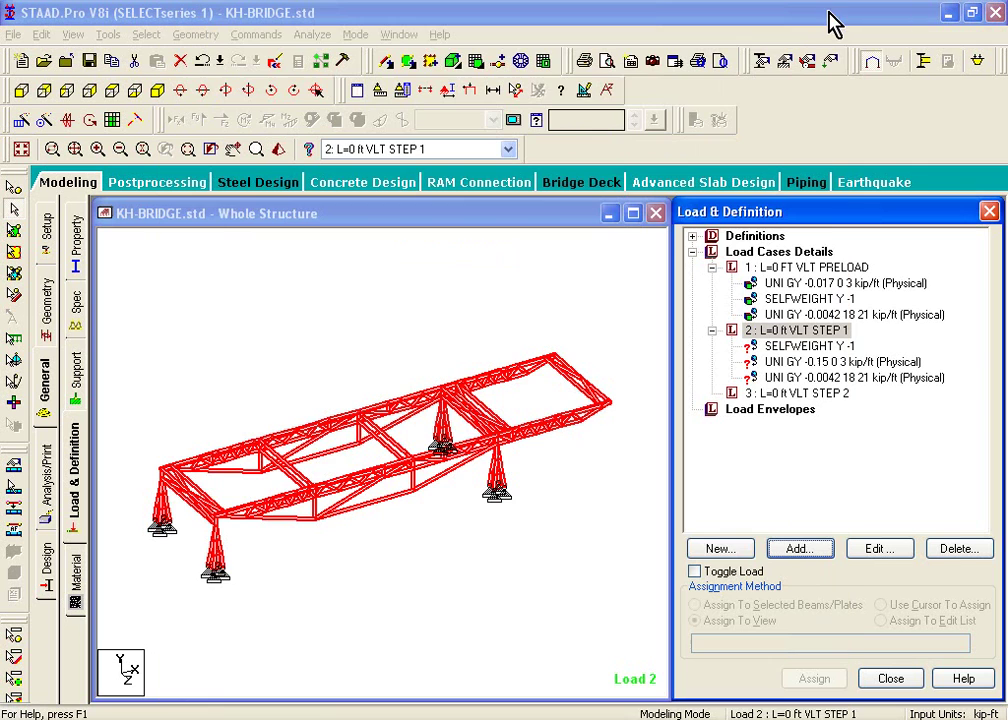
Assign the selfweight and both uniform loads of the STEP 1 case to the whole view
{"action": "left_click", "coordinate": [815, 347]}
{"action": "left_click", "coordinate": [814, 678]}
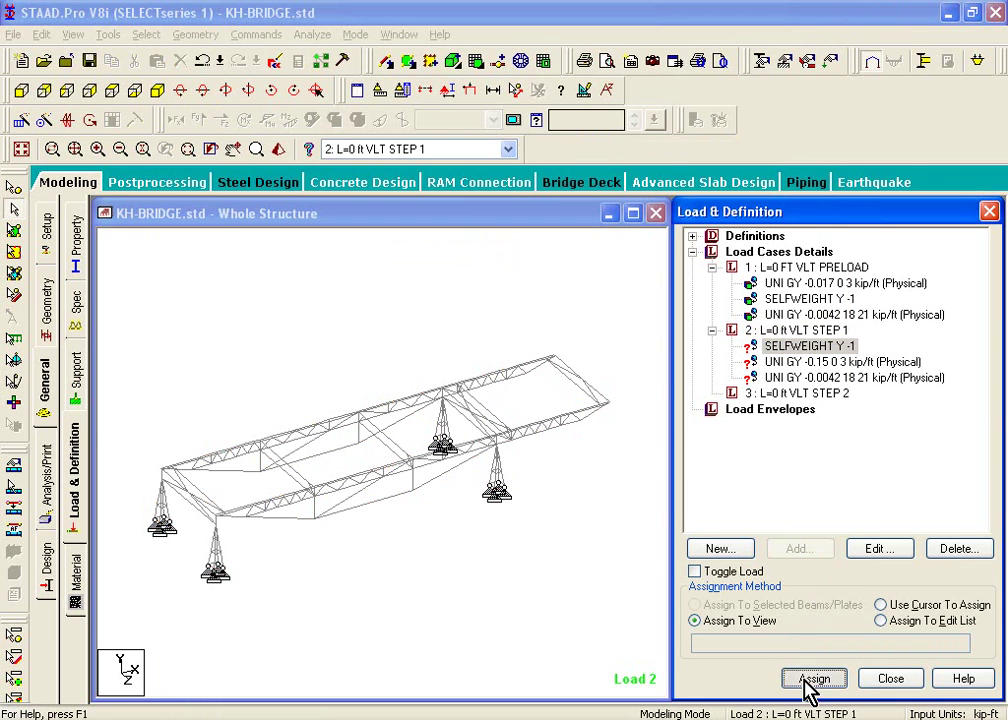
{"action": "left_click", "coordinate": [795, 487]}
{"action": "left_click", "coordinate": [837, 361]}
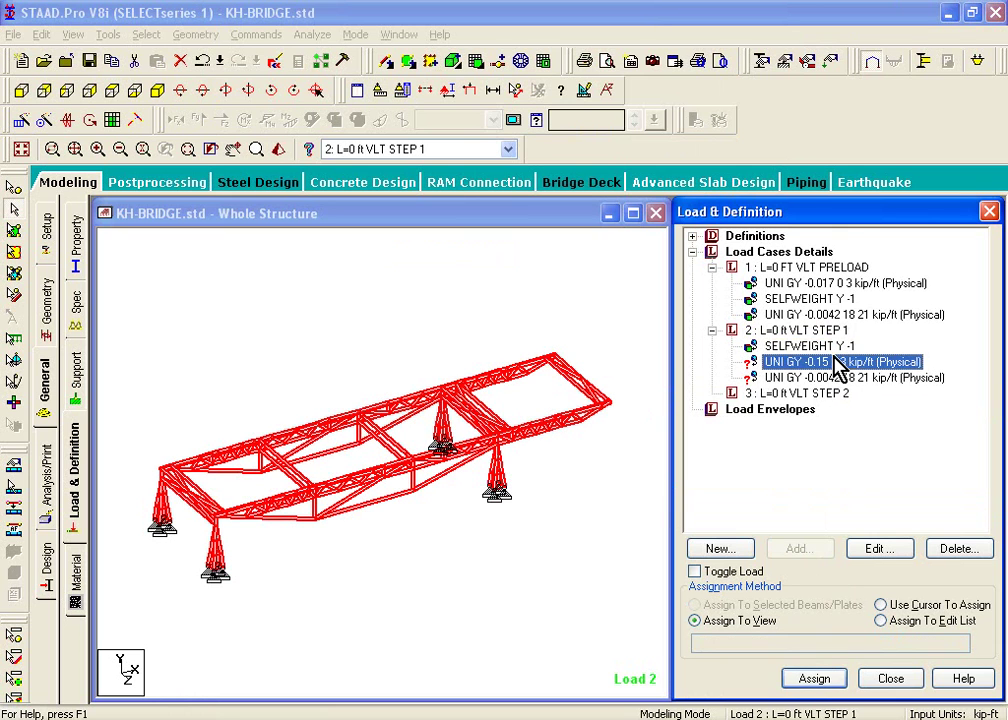
{"action": "left_click", "coordinate": [816, 679]}
{"action": "left_click", "coordinate": [803, 487]}
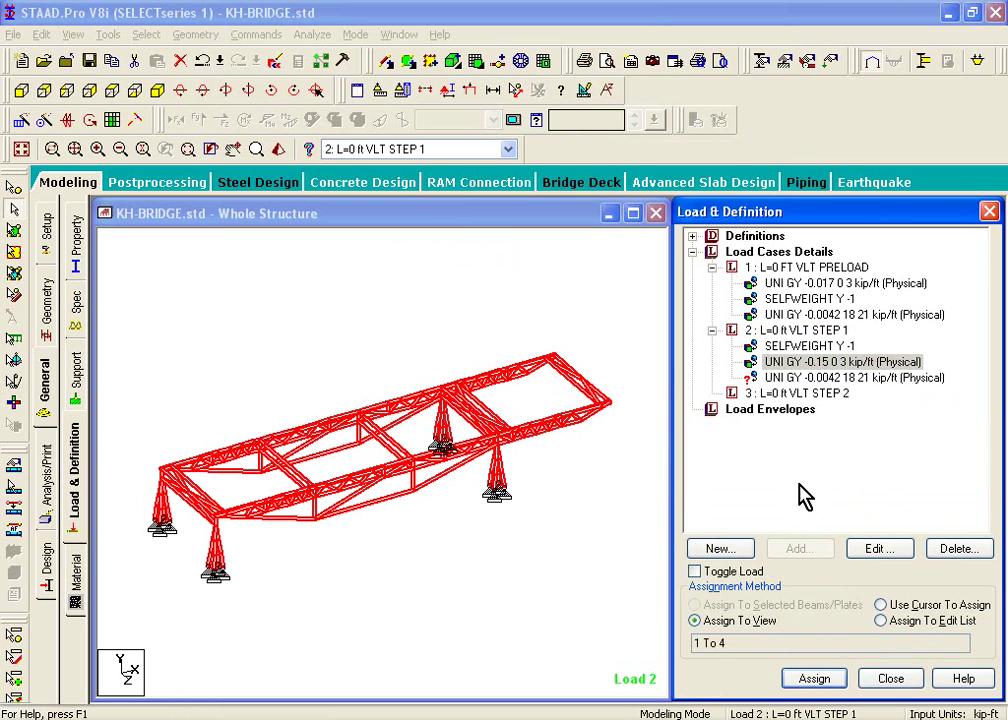
{"action": "left_click", "coordinate": [820, 378]}
{"action": "left_click", "coordinate": [815, 679]}
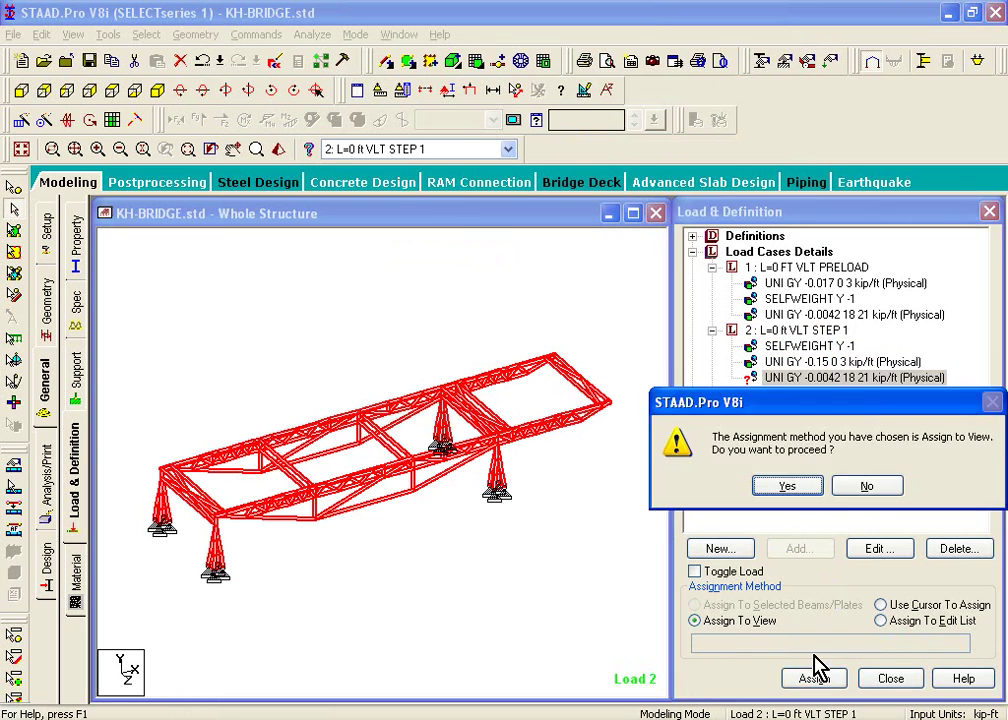
{"action": "left_click", "coordinate": [724, 484]}
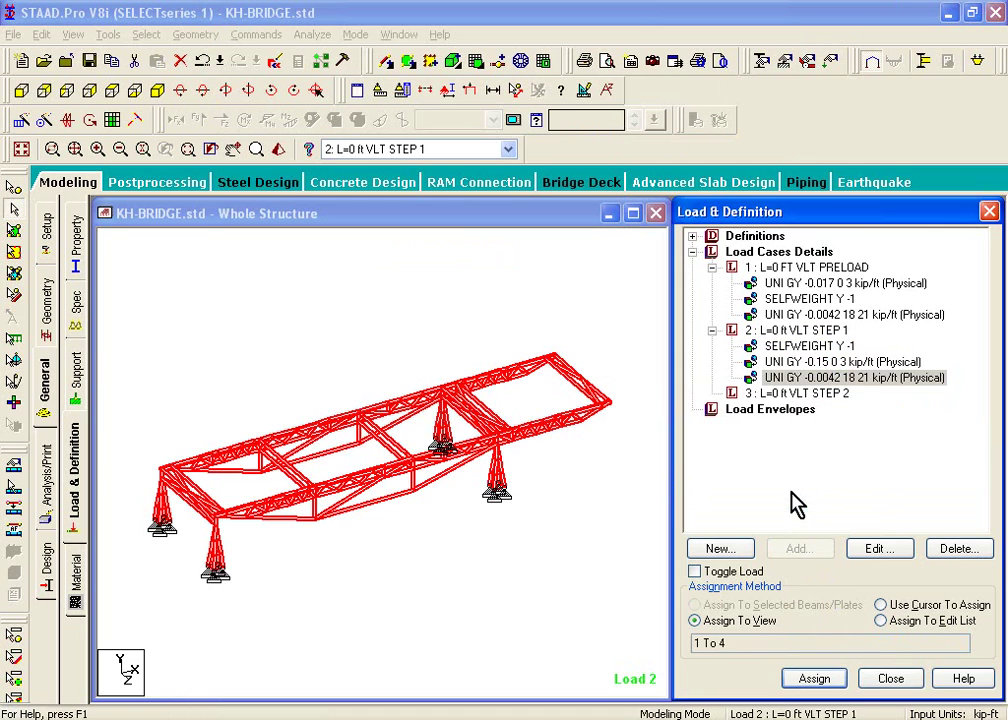
Add a selfweight load in the Y direction with factor -1 to load case 3, L=0 ft VLT STEP 2
{"action": "left_click", "coordinate": [809, 299]}
{"action": "left_click", "coordinate": [803, 365]}
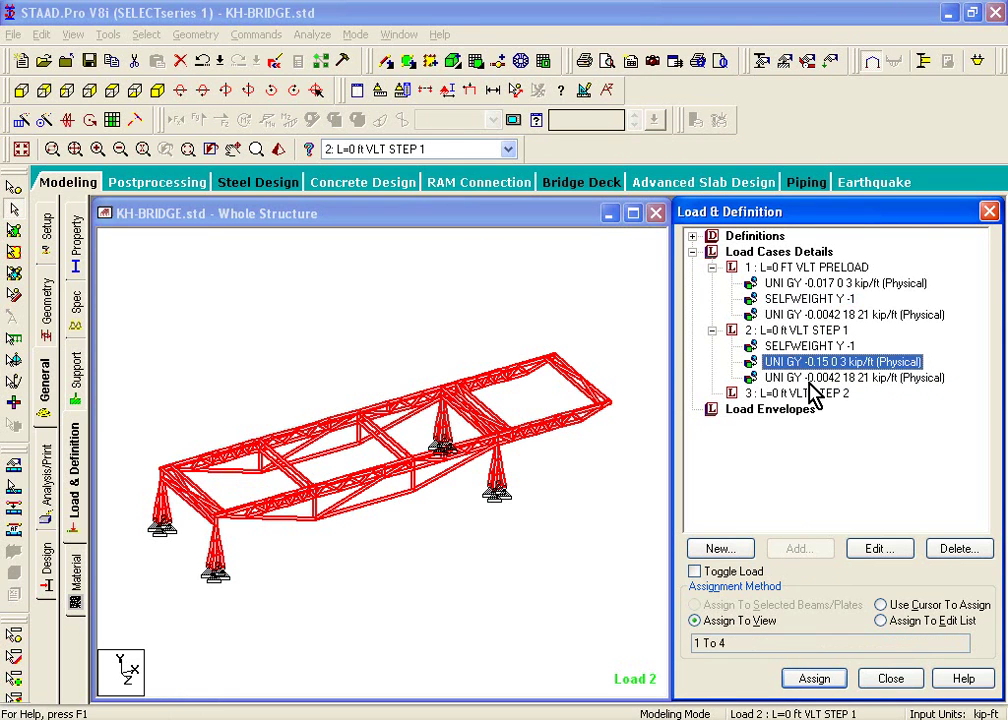
{"action": "left_click", "coordinate": [790, 393]}
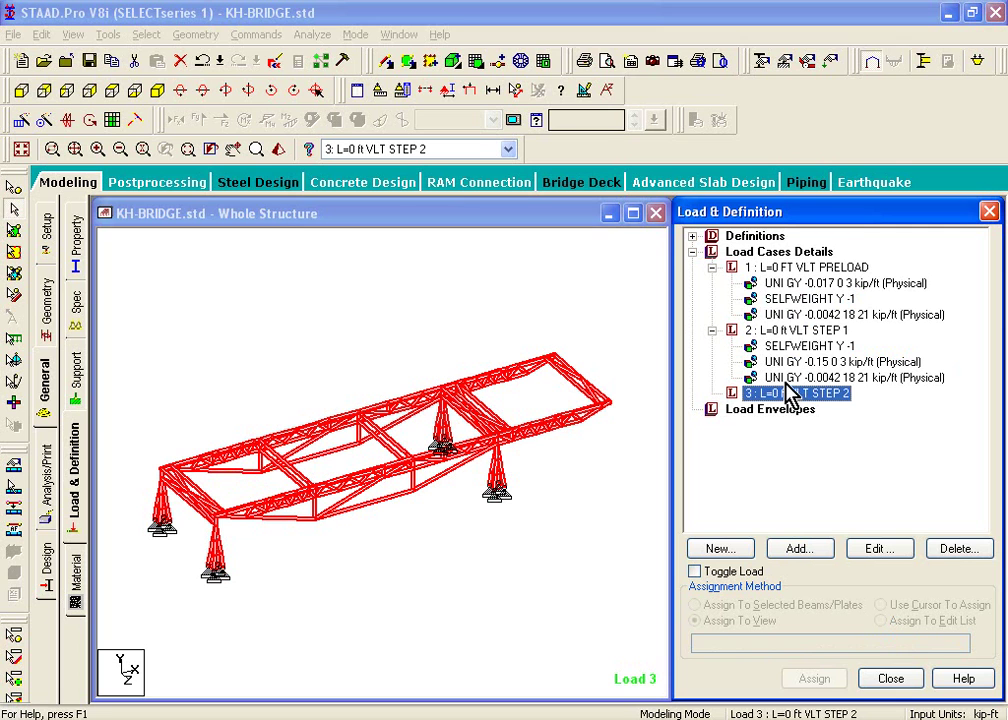
{"action": "left_click", "coordinate": [818, 550]}
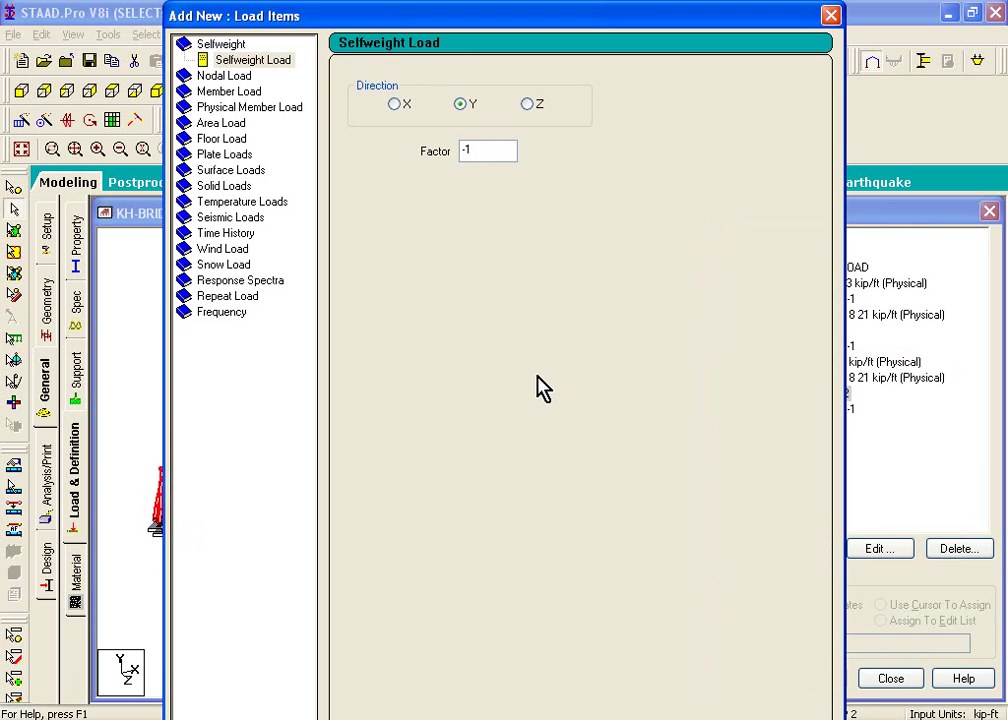
Add a physical member uniform force of -0.15 kip/ft in GY from 0 to 3 ft to load case 3
{"action": "left_click", "coordinate": [268, 107]}
{"action": "double_click", "coordinate": [541, 127]}
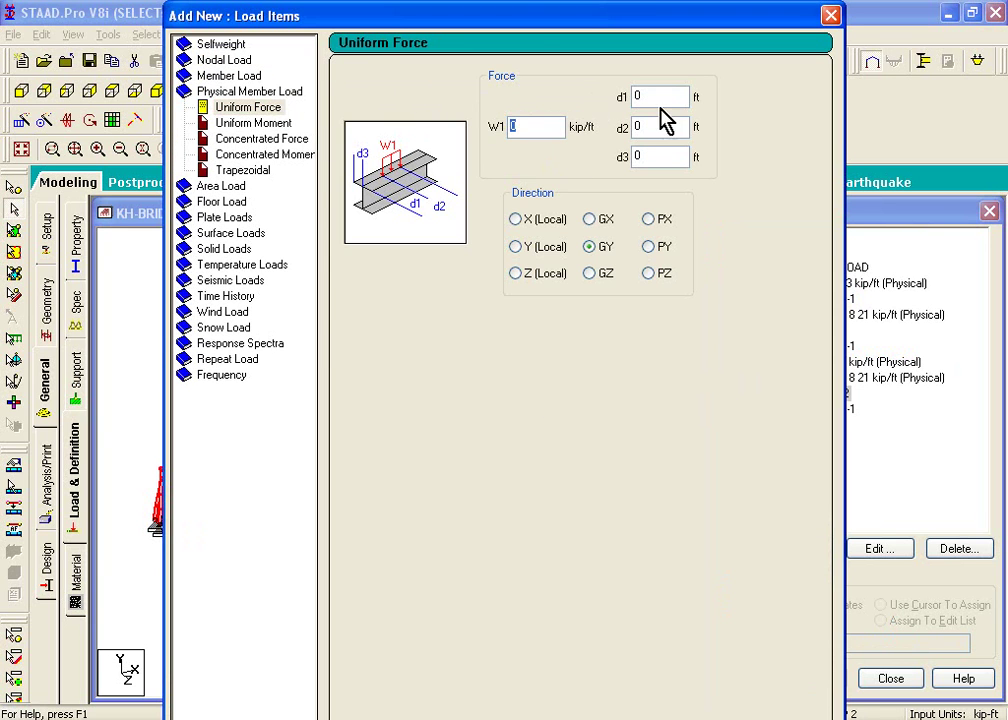
{"action": "type", "text": "-0.15"}
{"action": "left_click_drag", "start_coordinate": [671, 104], "coordinate": [624, 101]}
{"action": "left_click_drag", "start_coordinate": [676, 124], "coordinate": [555, 125]}
{"action": "left_click_drag", "start_coordinate": [601, 20], "coordinate": [493, 13]}
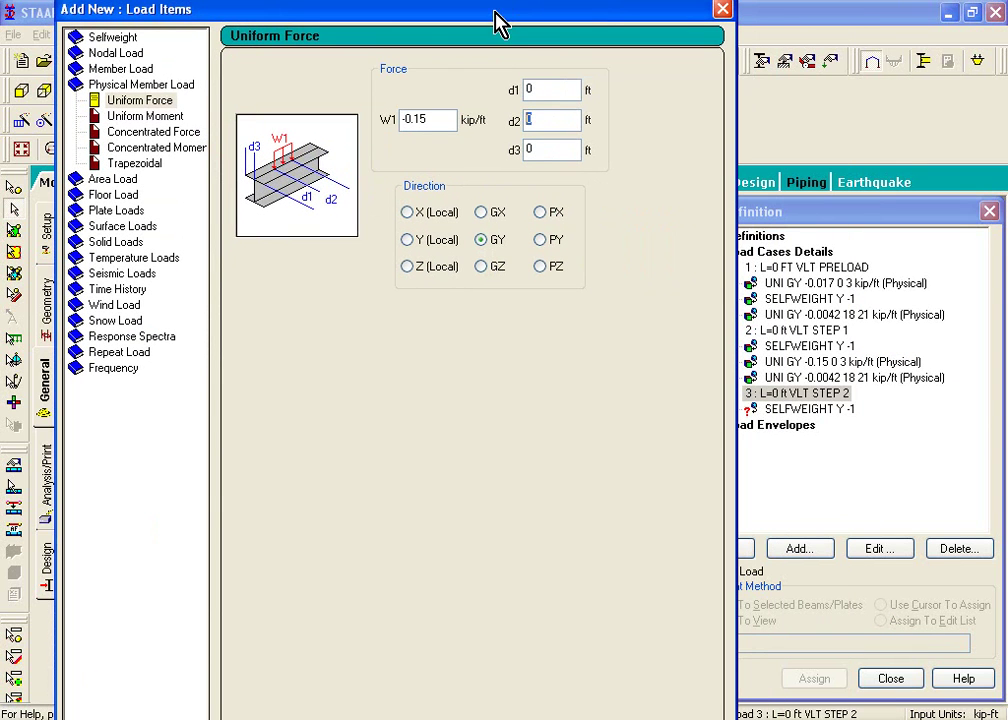
{"action": "type", "text": "3"}
{"action": "key", "text": "Return"}
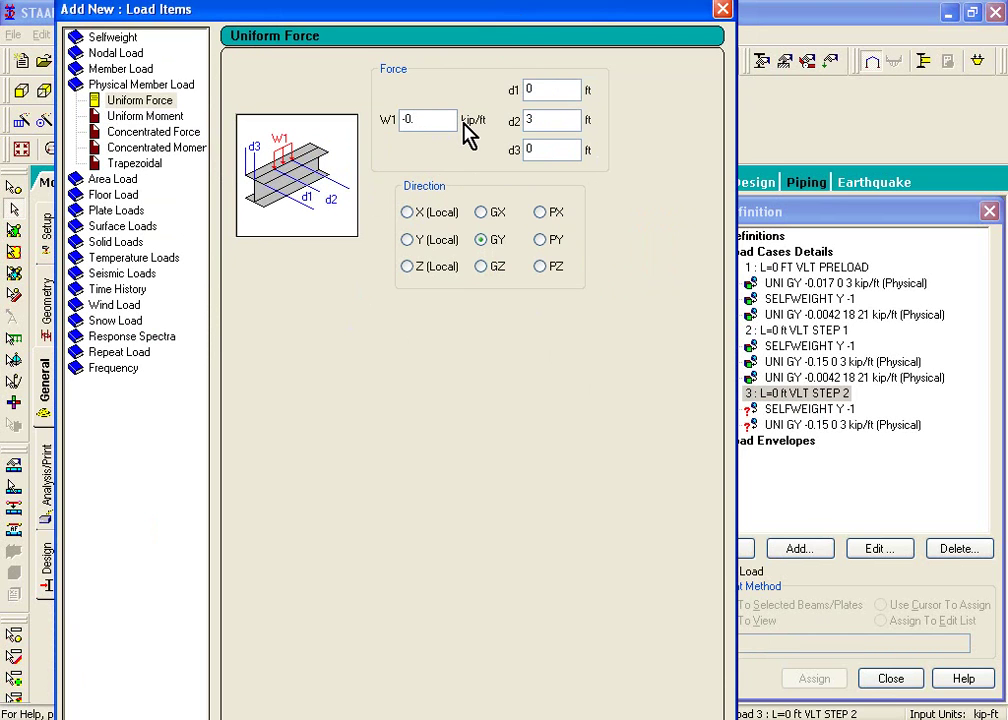
Add a second physical member uniform force of -0.0058 kip/ft in GY from 18 to 21 ft to load case 3 and finish adding items
{"action": "type", "text": "-0.0058"}
{"action": "key", "text": "Tab"}
{"action": "type", "text": "18"}
{"action": "key", "text": "Tab"}
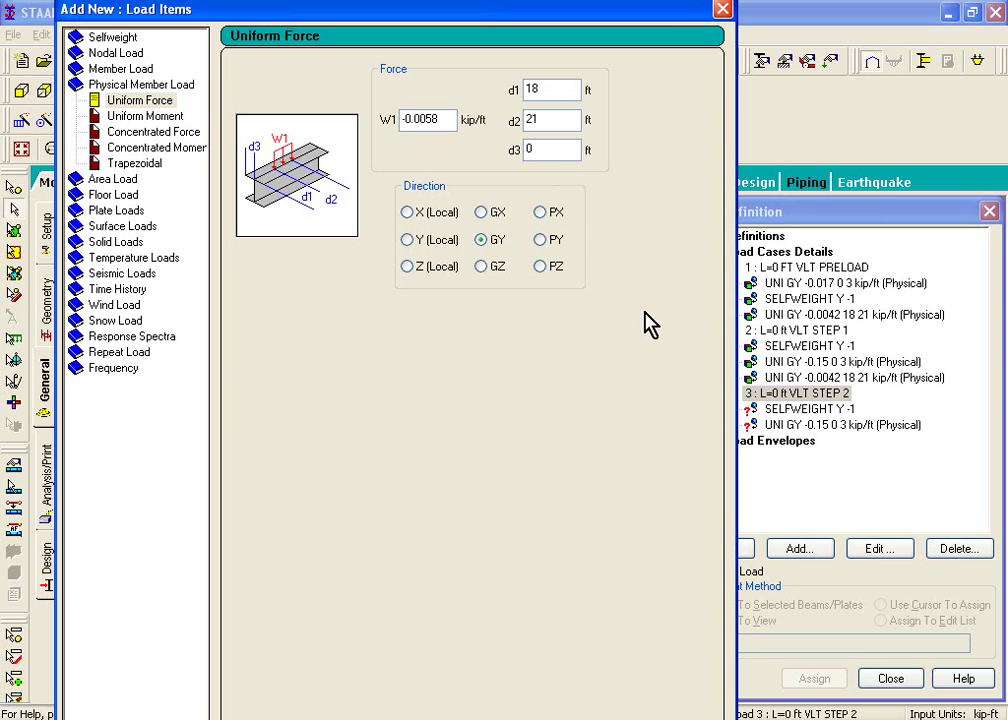
{"action": "key", "text": "Return"}
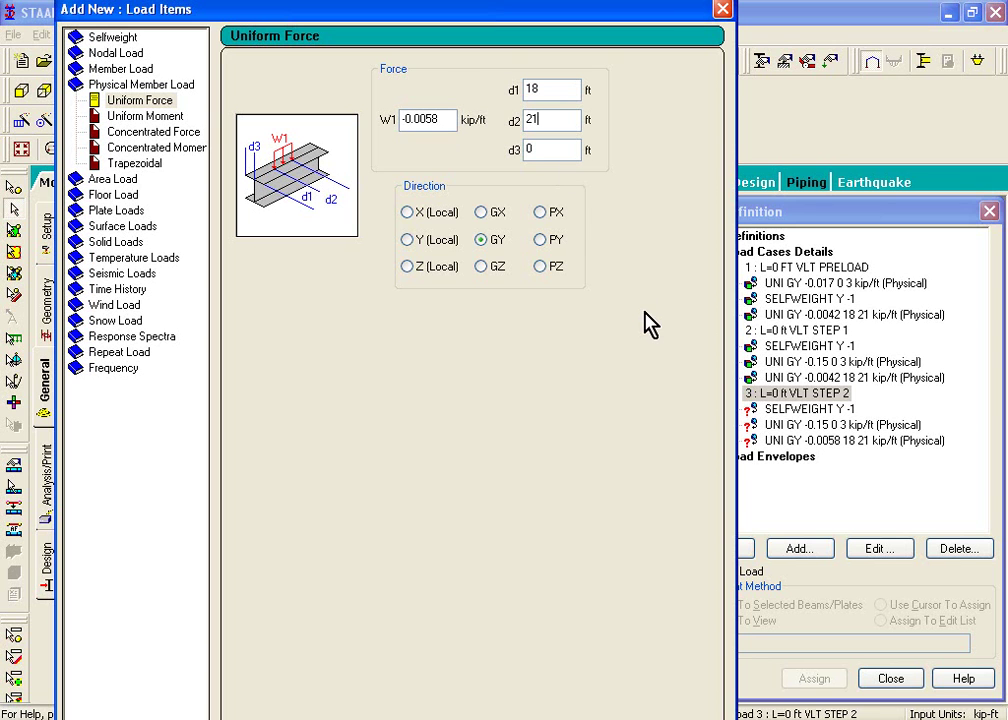
{"action": "left_click", "coordinate": [721, 10]}
Assign the selfweight and both uniform loads of the STEP 2 case to the whole view
{"action": "left_click", "coordinate": [790, 410]}
{"action": "left_click", "coordinate": [810, 678]}
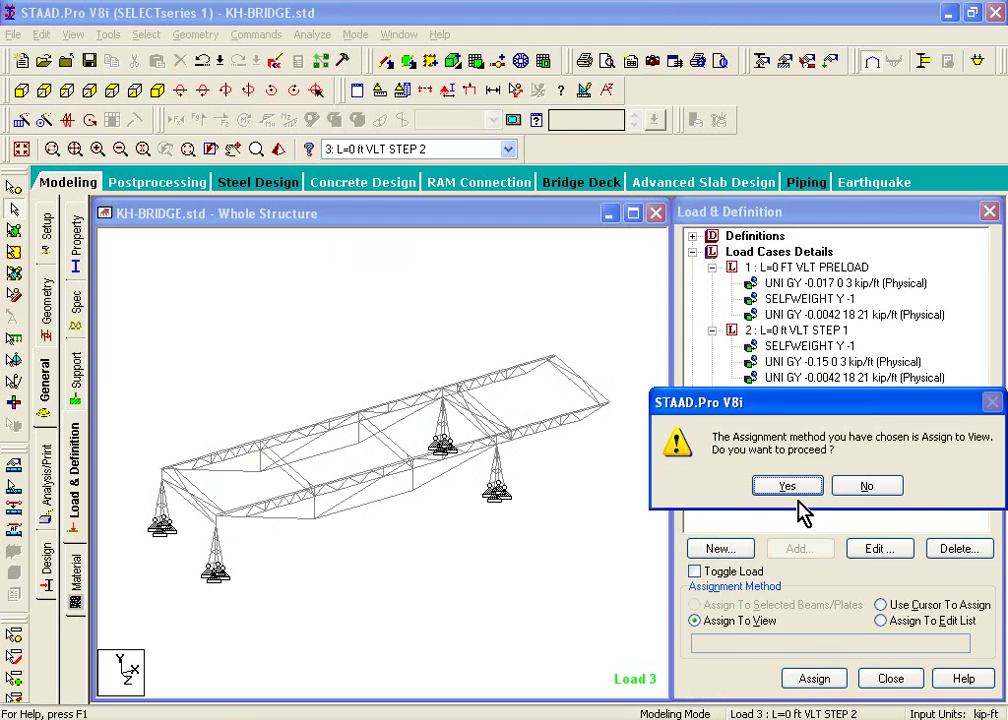
{"action": "key", "text": "Return"}
{"action": "left_click", "coordinate": [826, 425]}
{"action": "left_click", "coordinate": [815, 678]}
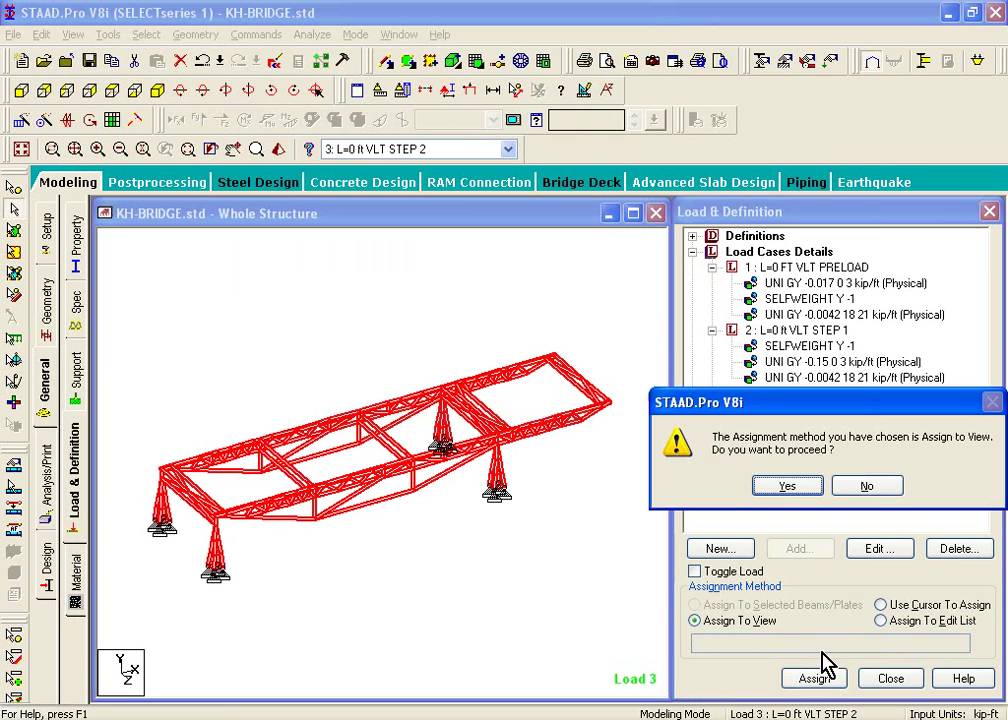
{"action": "left_click", "coordinate": [787, 486]}
{"action": "left_click", "coordinate": [830, 439]}
{"action": "left_click", "coordinate": [815, 678]}
{"action": "left_click", "coordinate": [787, 486]}
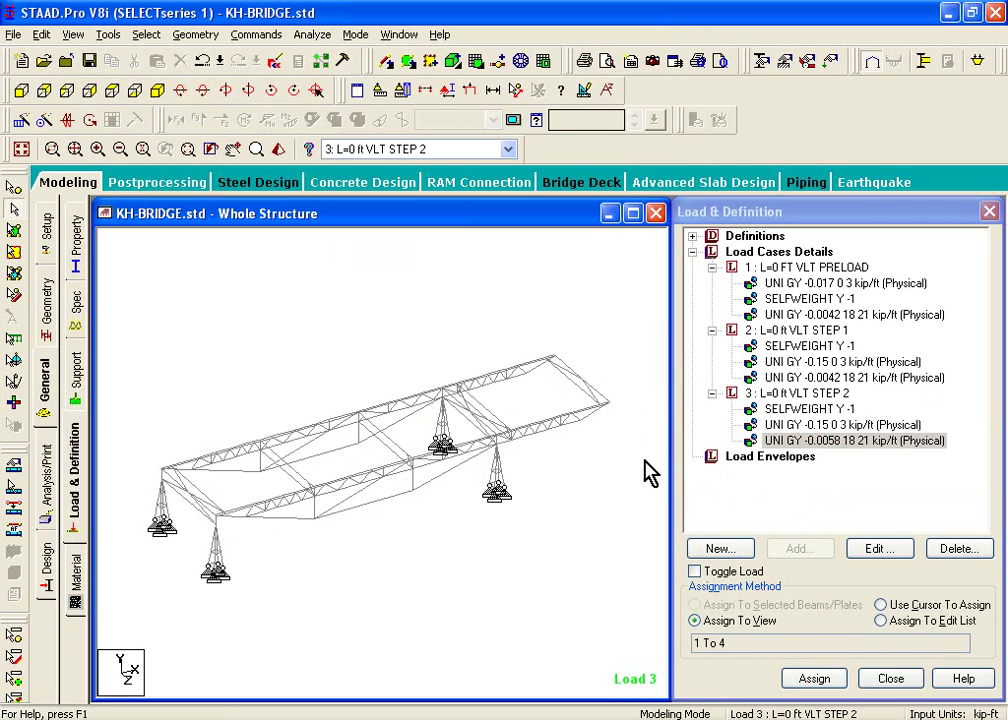